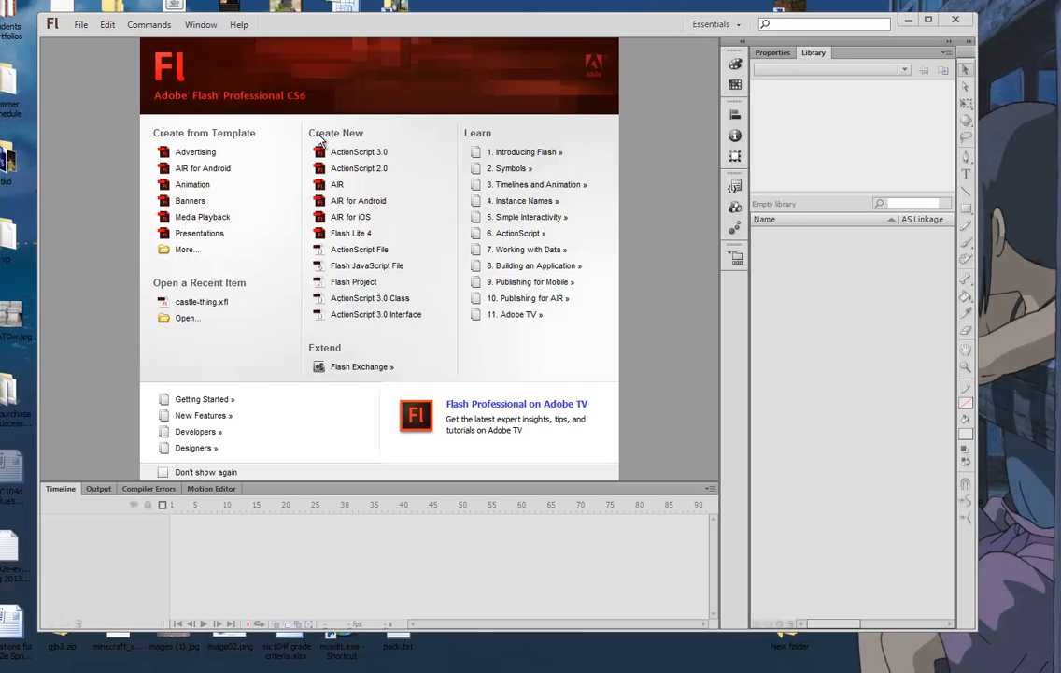
- Create a new ActionScript 3.0 document and select frame 1 of Layer 1
click(368, 155)
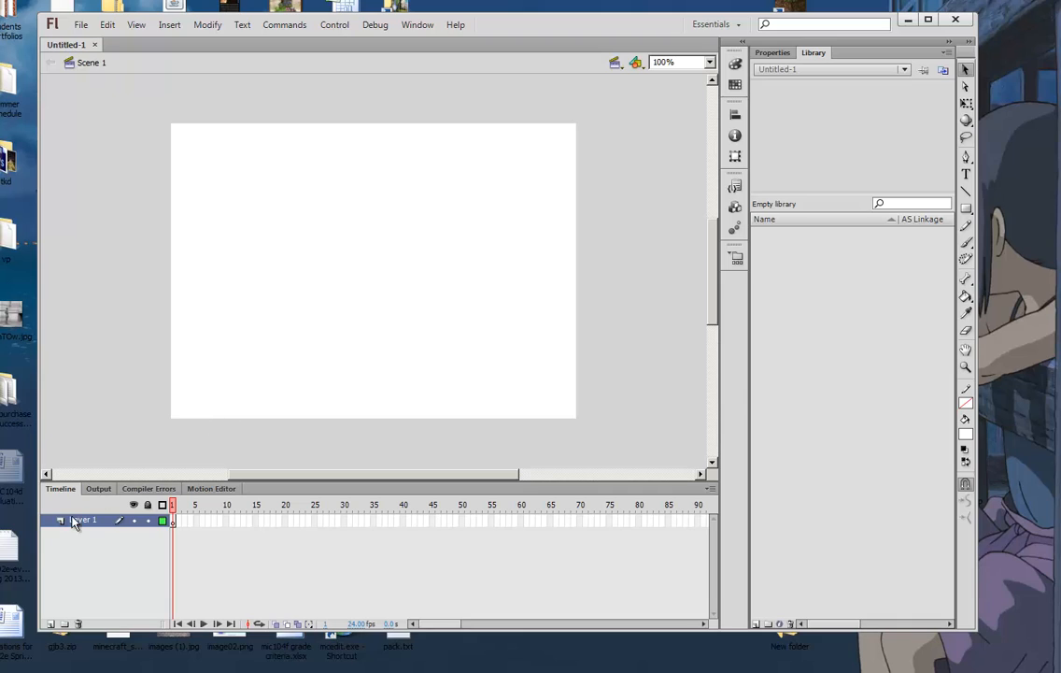
click(213, 519)
click(273, 520)
click(336, 520)
click(173, 521)
- Draw a rectangle about 165 px high in the middle of the stage with an olive #999900 fill and a dark grey stroke
click(966, 211)
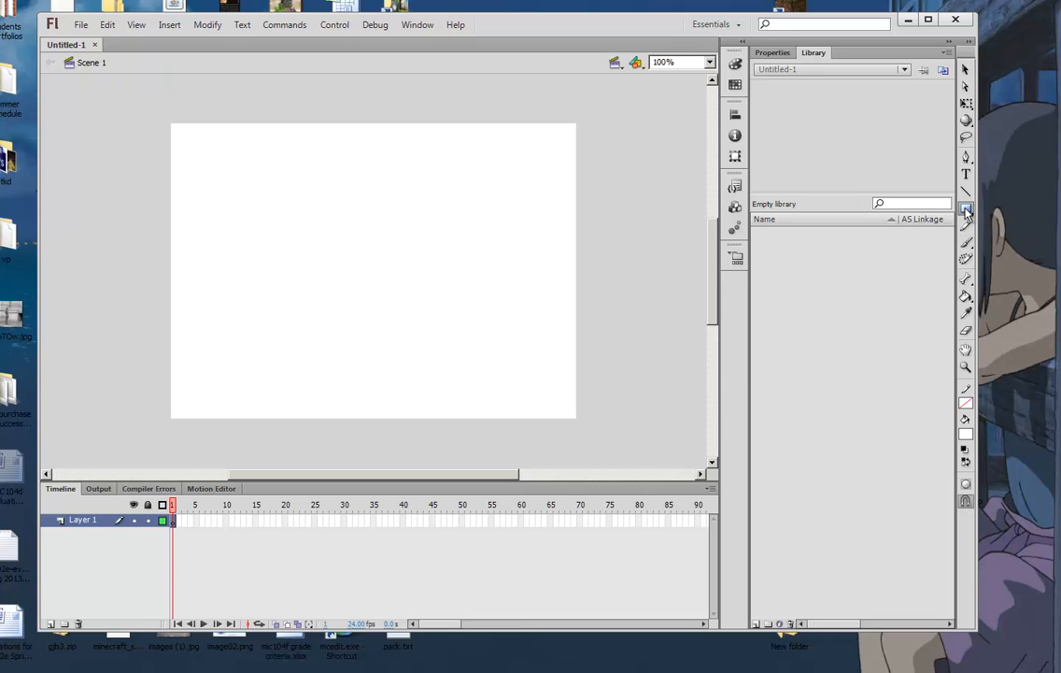
click(769, 53)
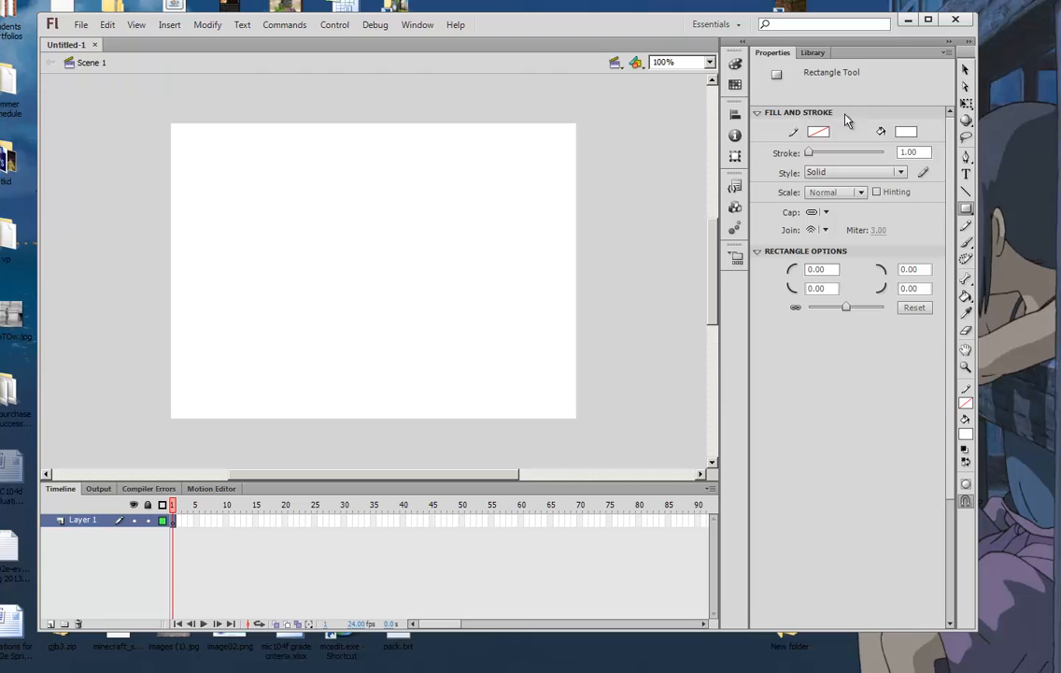
click(904, 133)
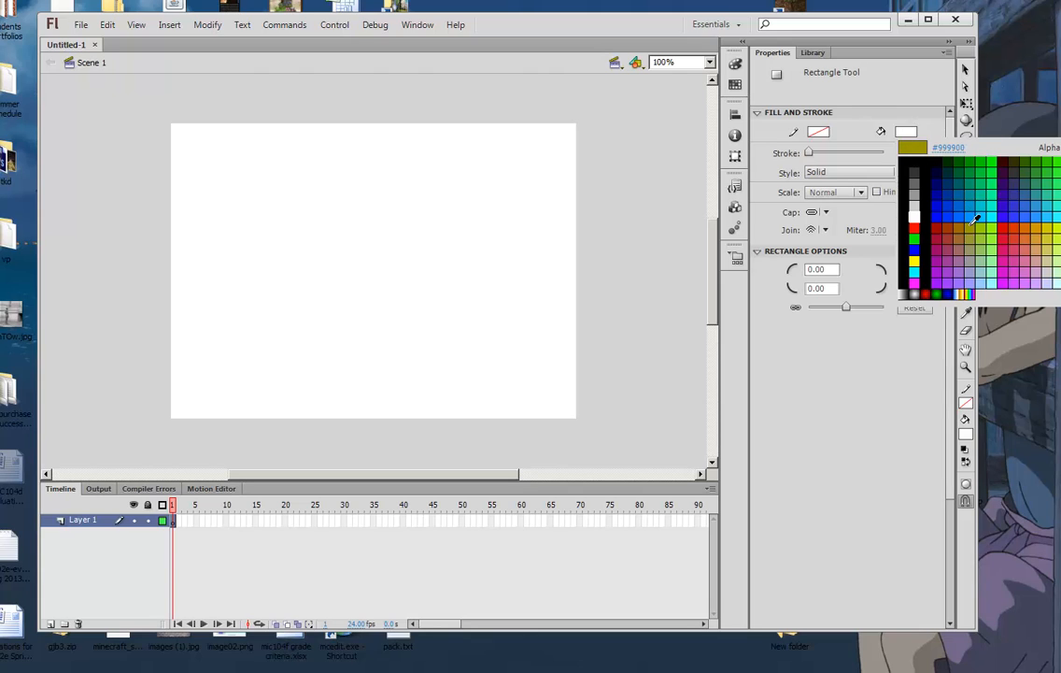
click(944, 244)
click(819, 133)
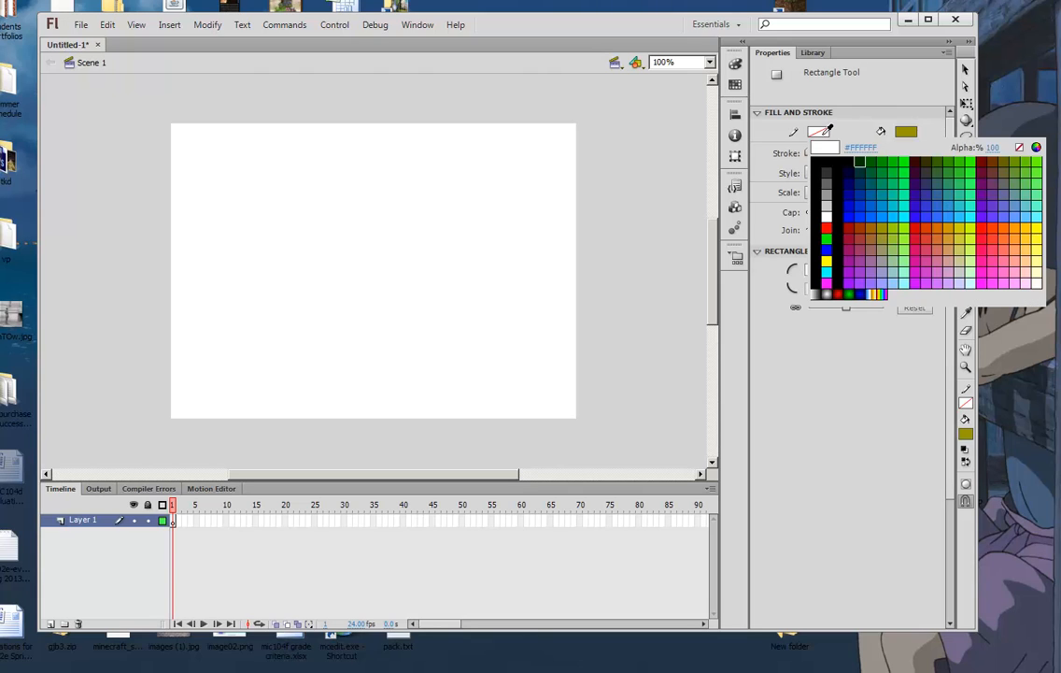
click(829, 191)
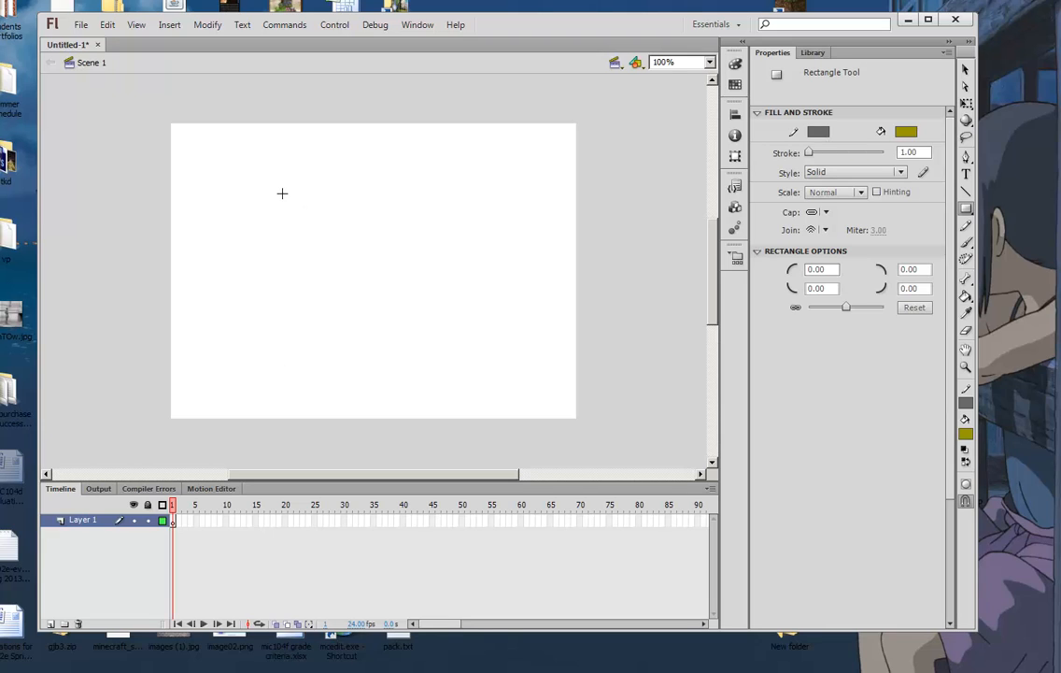
drag(282, 194, 472, 314)
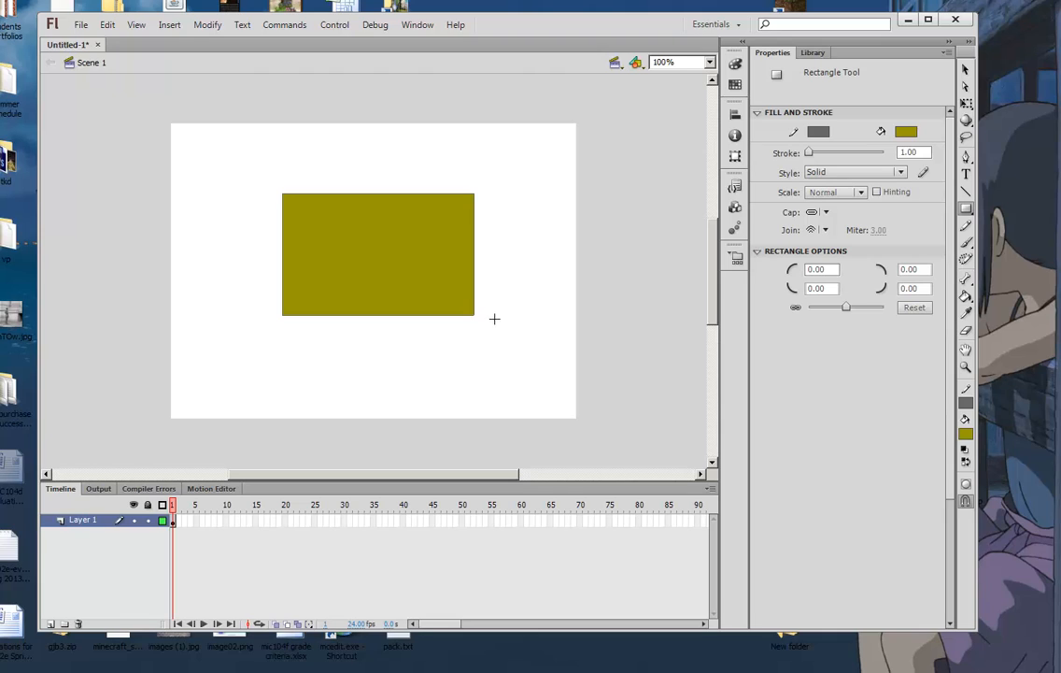
- Try curving the rectangle's right edge outward and stretching its lower-right corner with the Selection tool, undoing each change
click(966, 74)
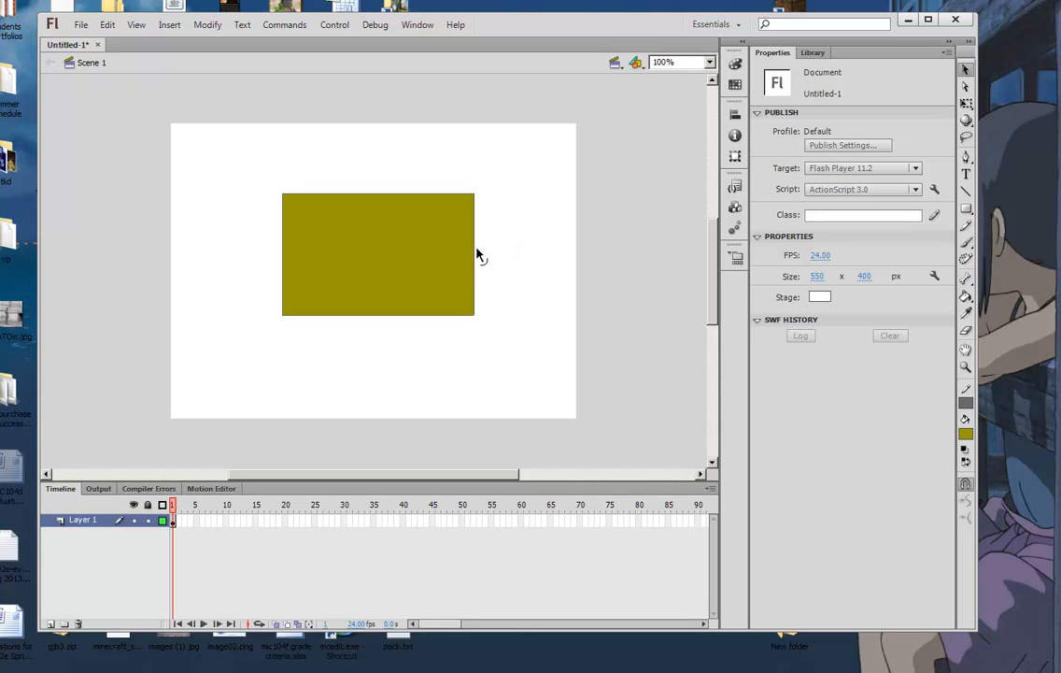
drag(476, 254, 515, 253)
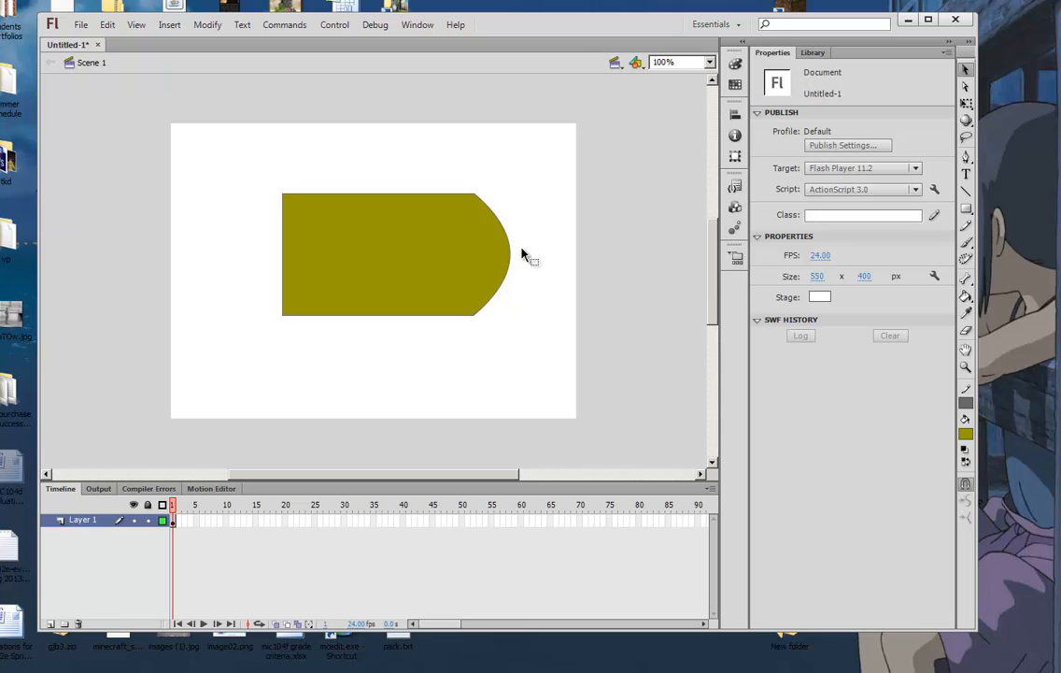
key(ctrl+z)
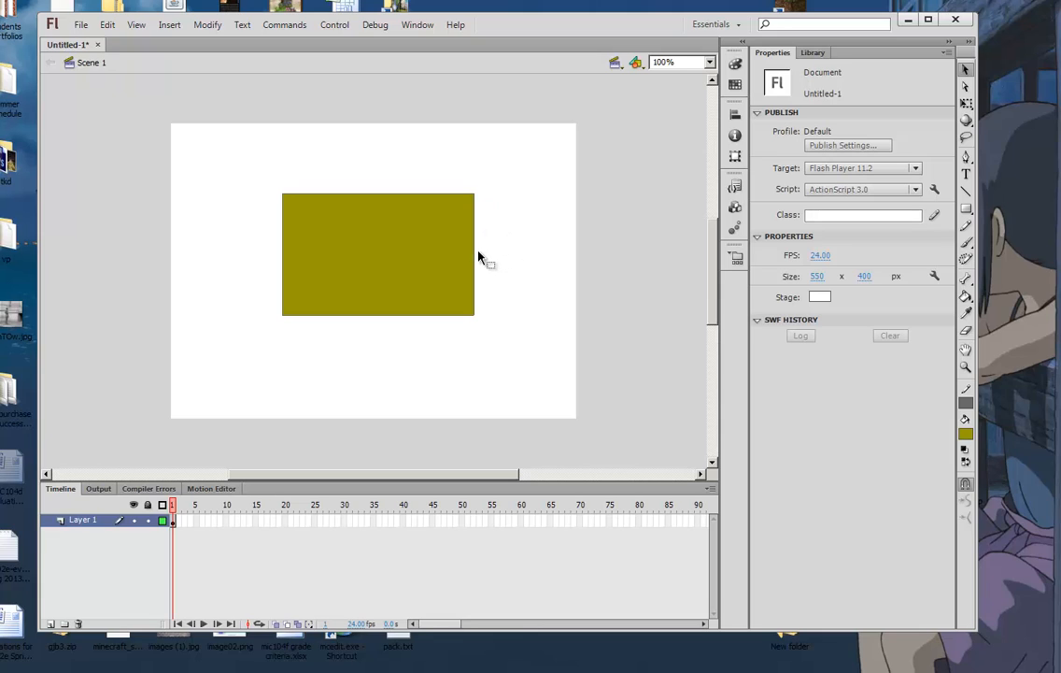
drag(477, 258, 526, 258)
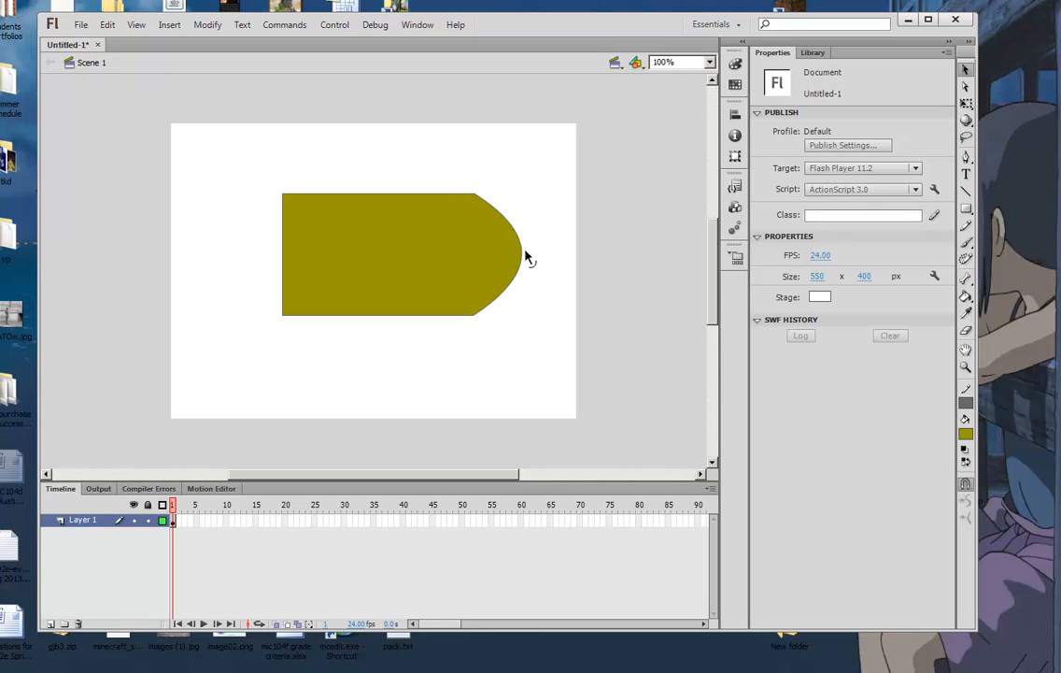
key(ctrl+z)
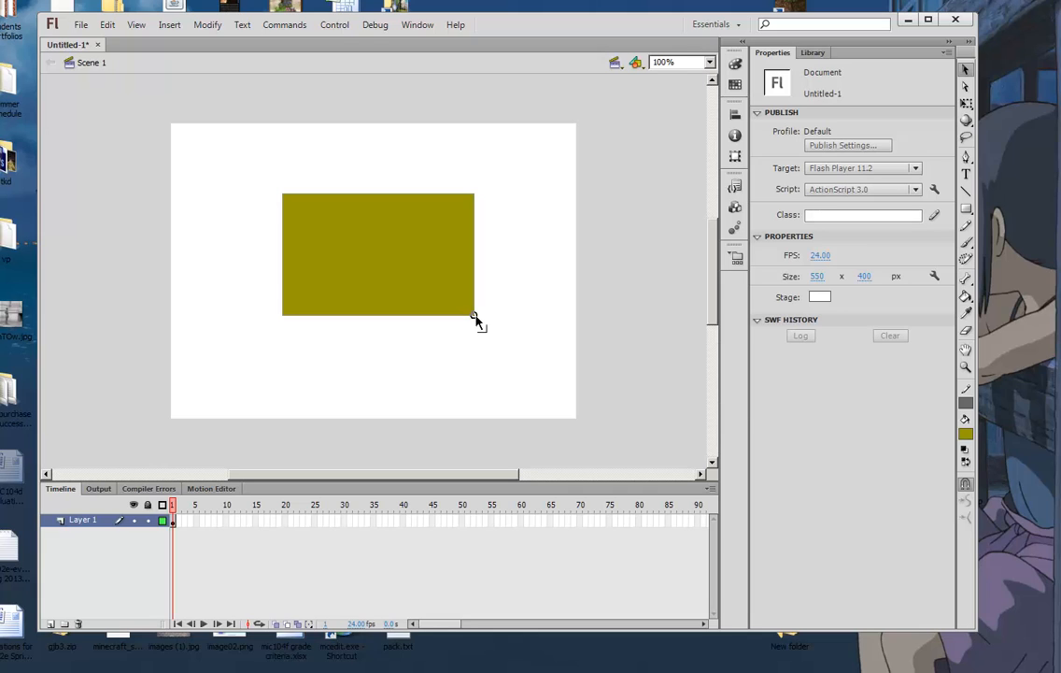
drag(475, 318, 541, 374)
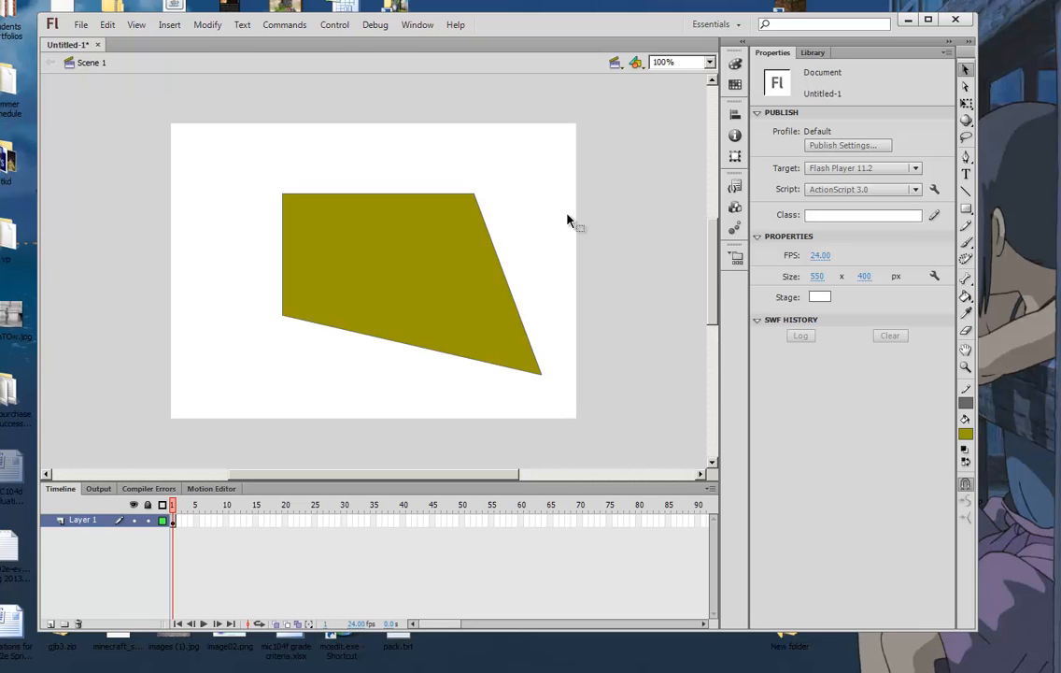
key(ctrl+z)
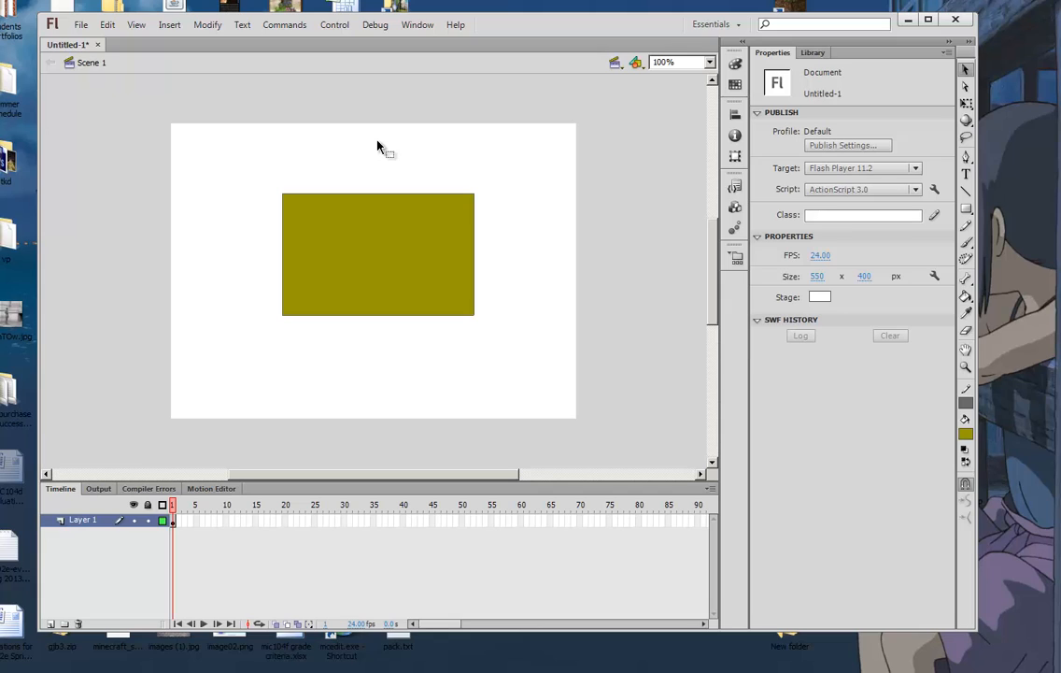
- Select only the right half of the rectangle and nudge it about 5 px to the right to split the shape
drag(381, 145, 534, 367)
key(Right)
key(Right)
key(Right)
key(Right)
key(Right)
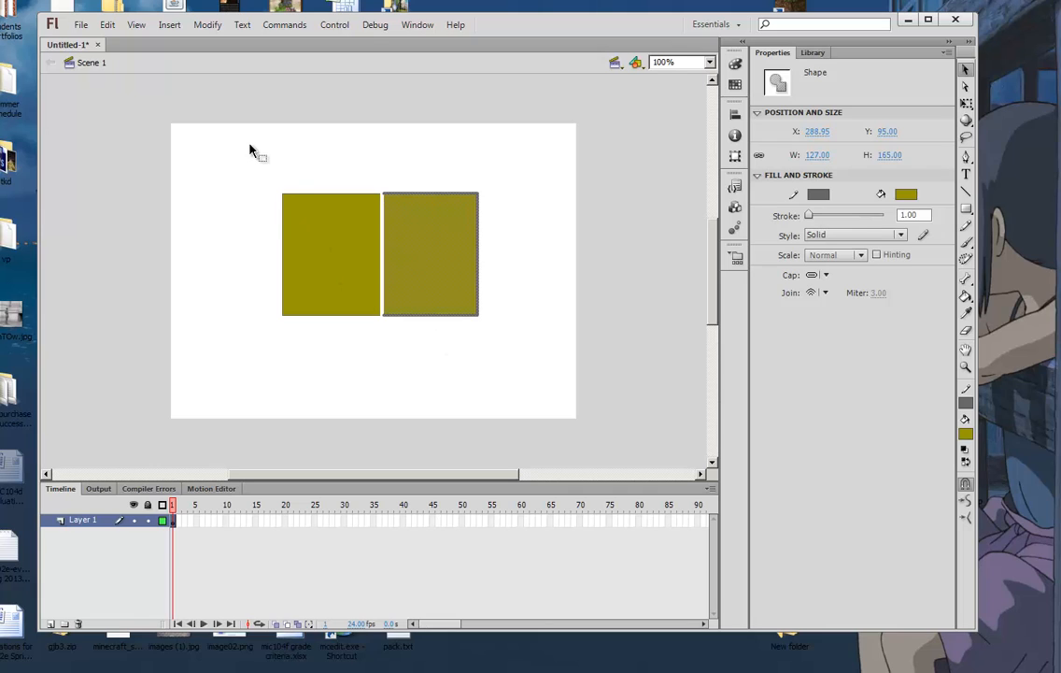
- Select the upper half of both pieces, nudge it up 4 px to split the shape into quarters, and deselect
mouse_move(250, 144)
mouse_down()
mouse_move(442, 273)
mouse_move(483, 271)
mouse_move(492, 252)
mouse_up()
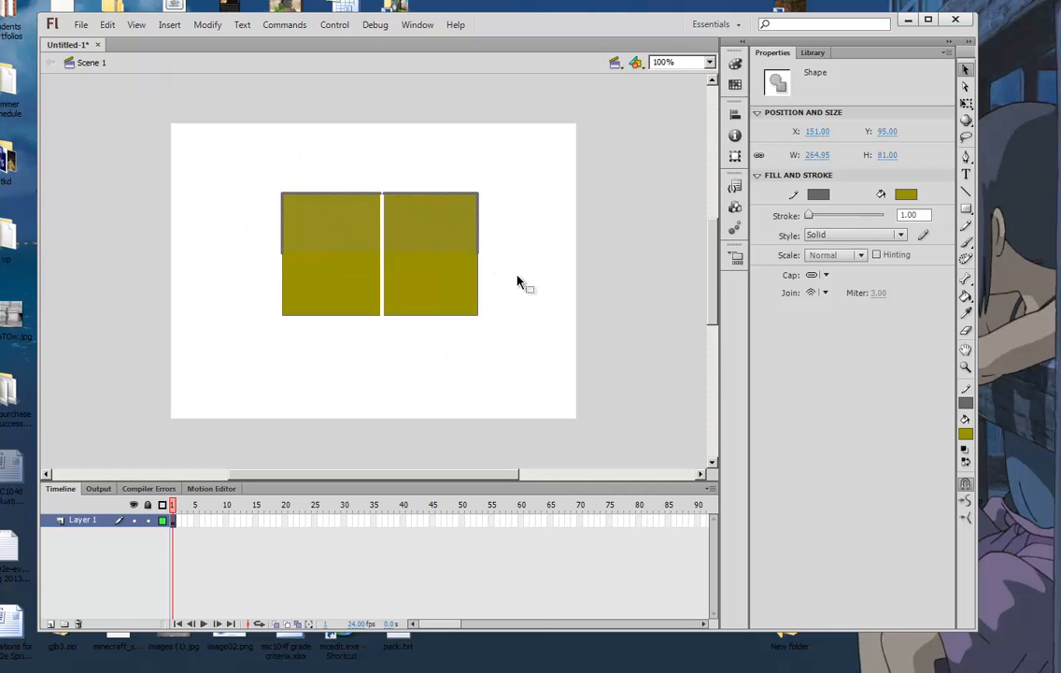
key(Up)
key(Up)
key(Up)
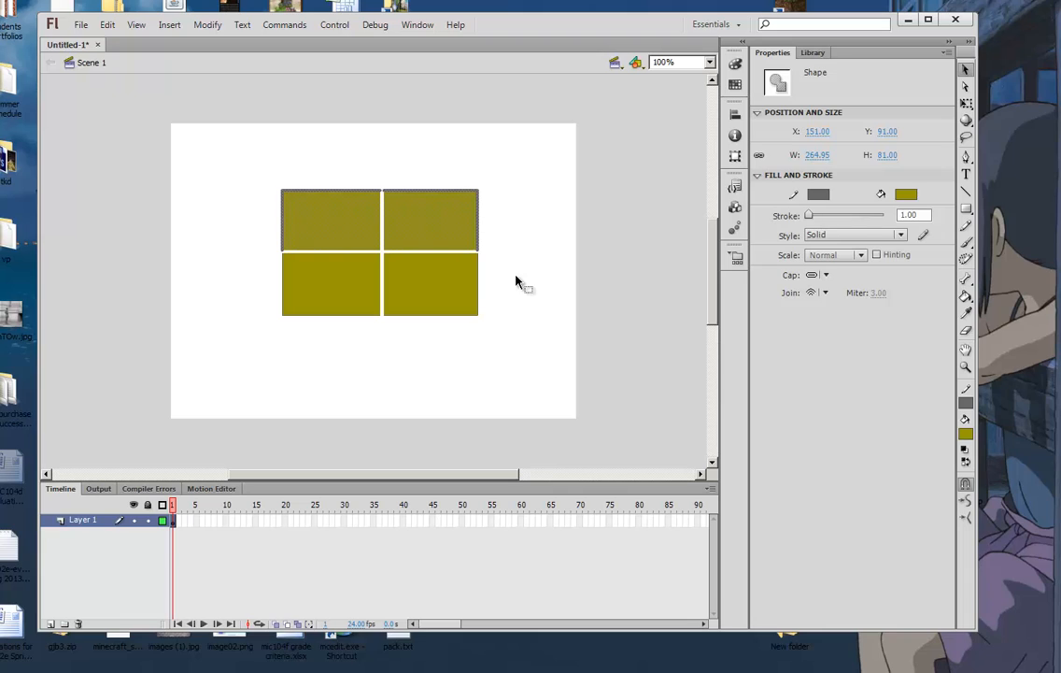
click(516, 283)
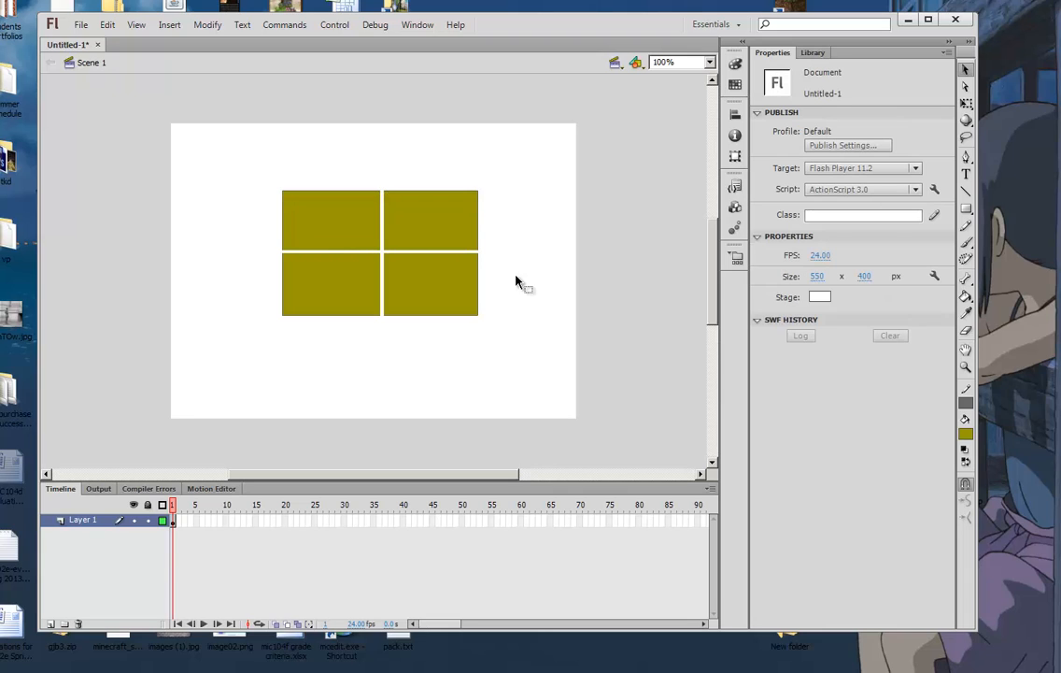
- Delete all the rectangle pieces and draw a circle about 203 px in diameter near the stage centre with the Oval tool
key(ctrl+a)
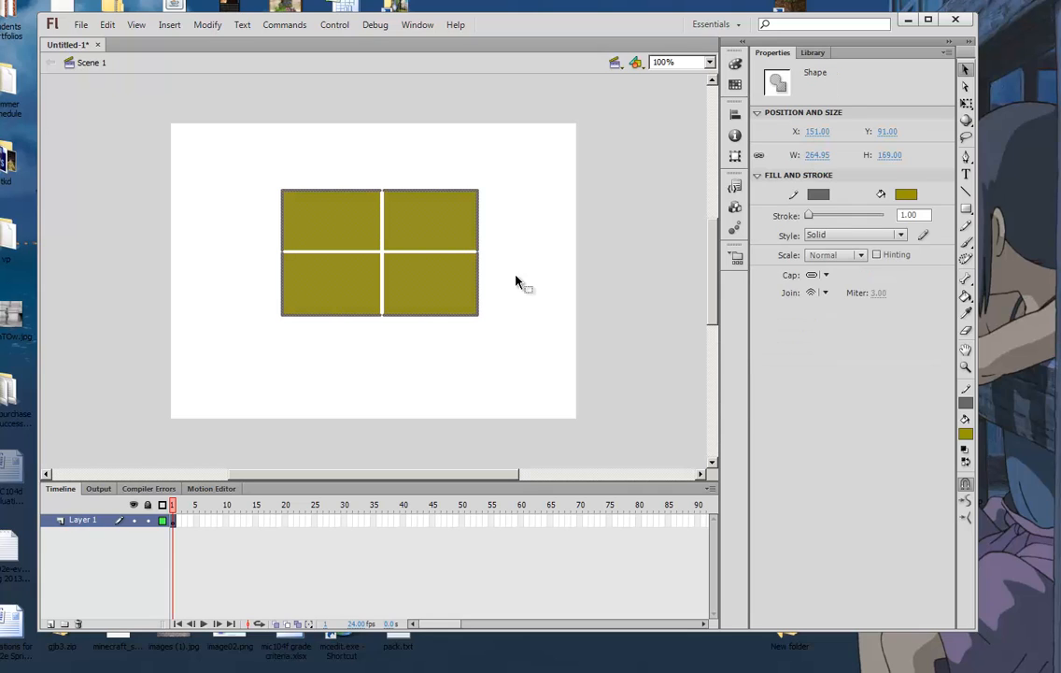
key(Delete)
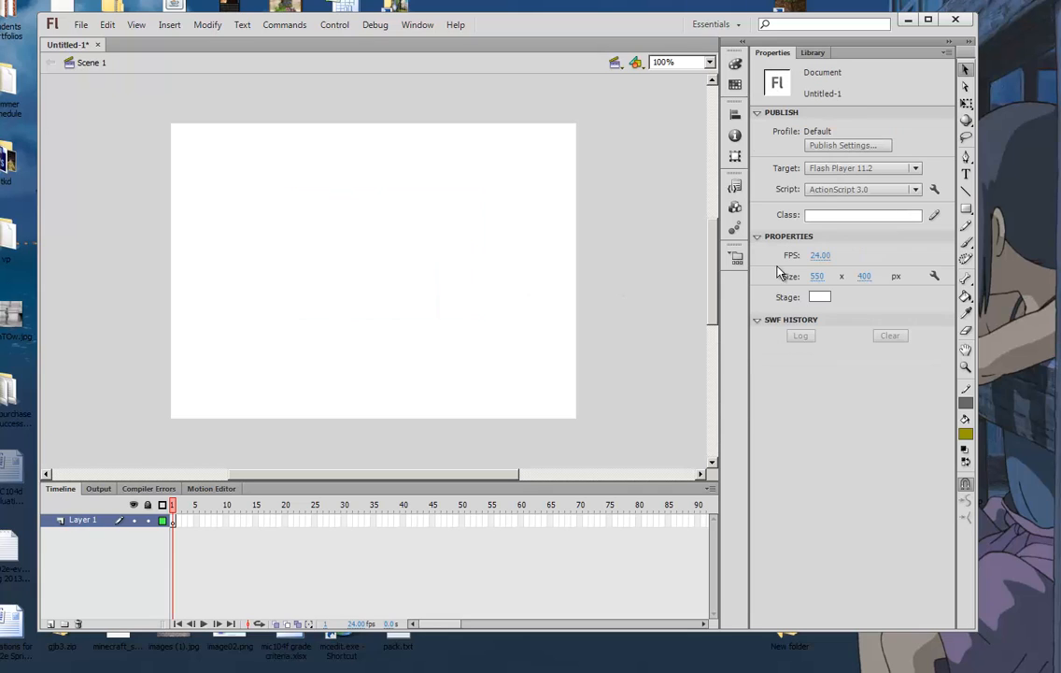
click(967, 209)
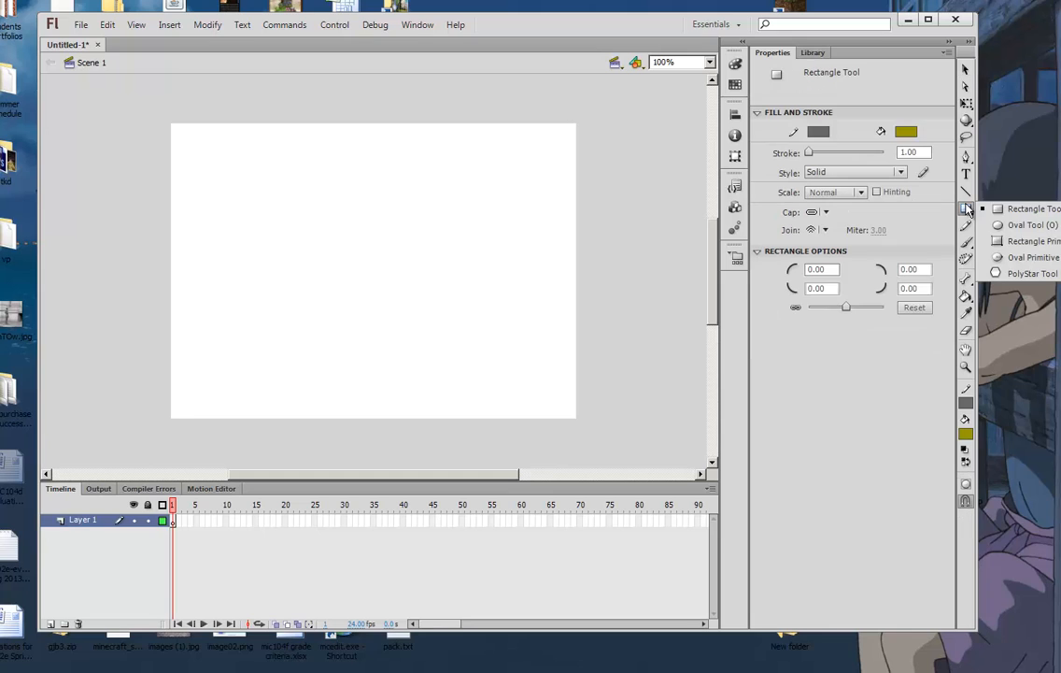
click(1014, 227)
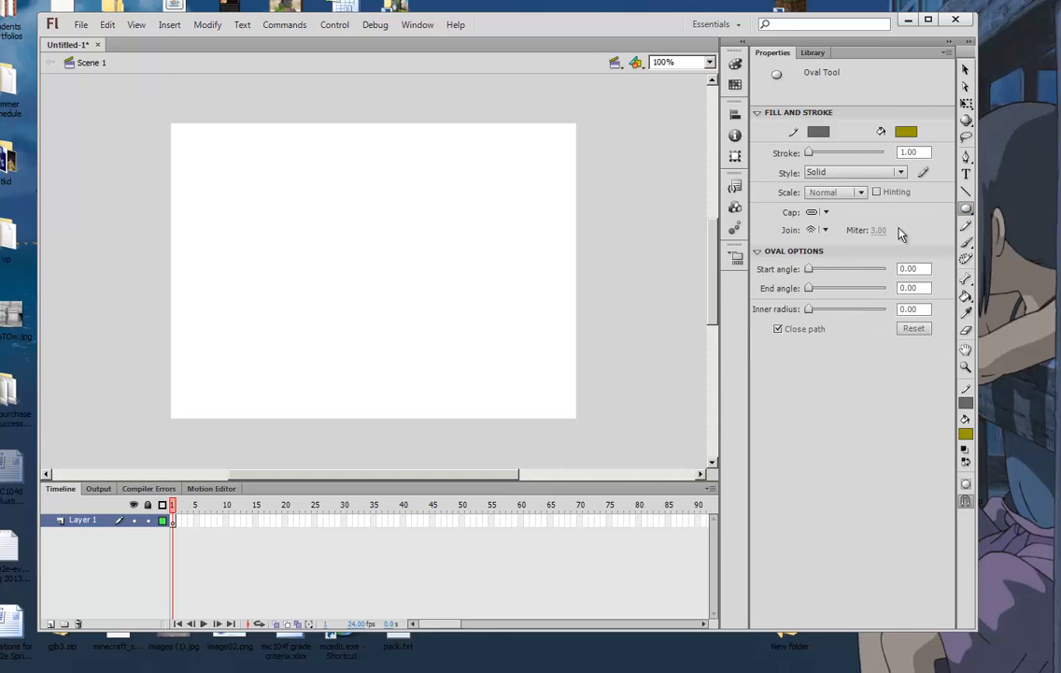
drag(296, 196, 446, 345)
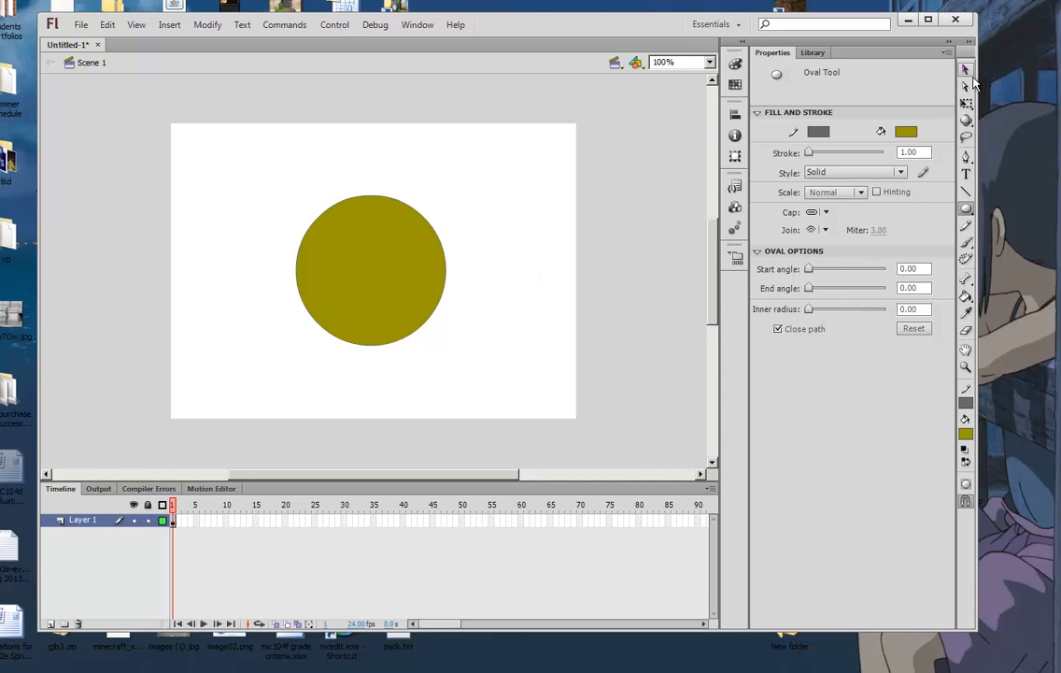
- Select the circle's fill, add its outline to the selection, and deselect both
click(968, 72)
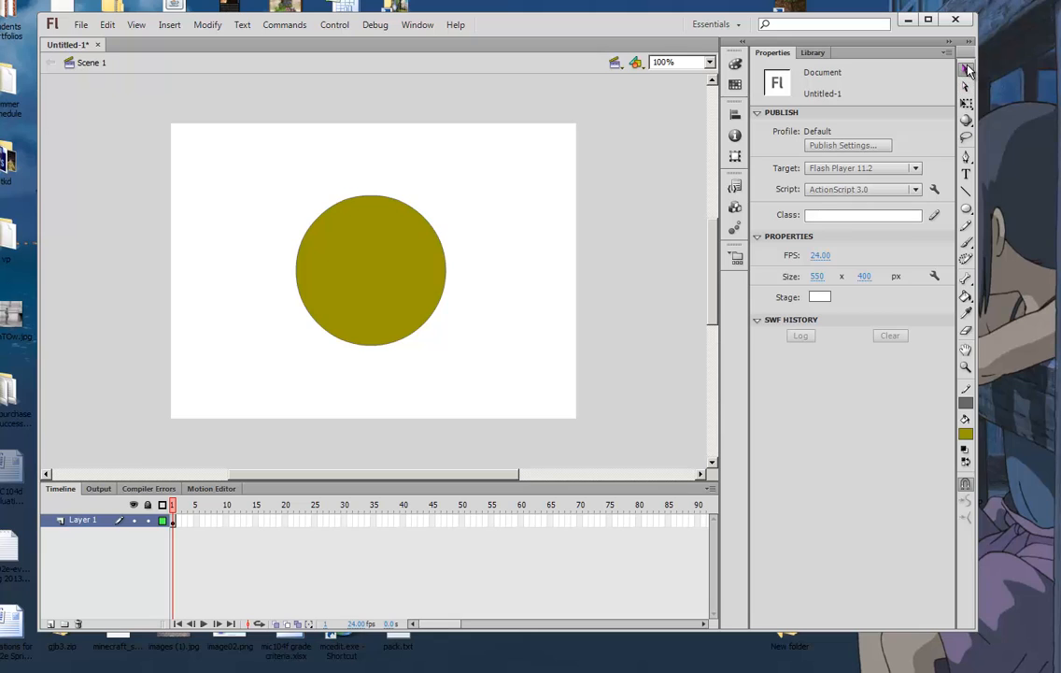
click(379, 270)
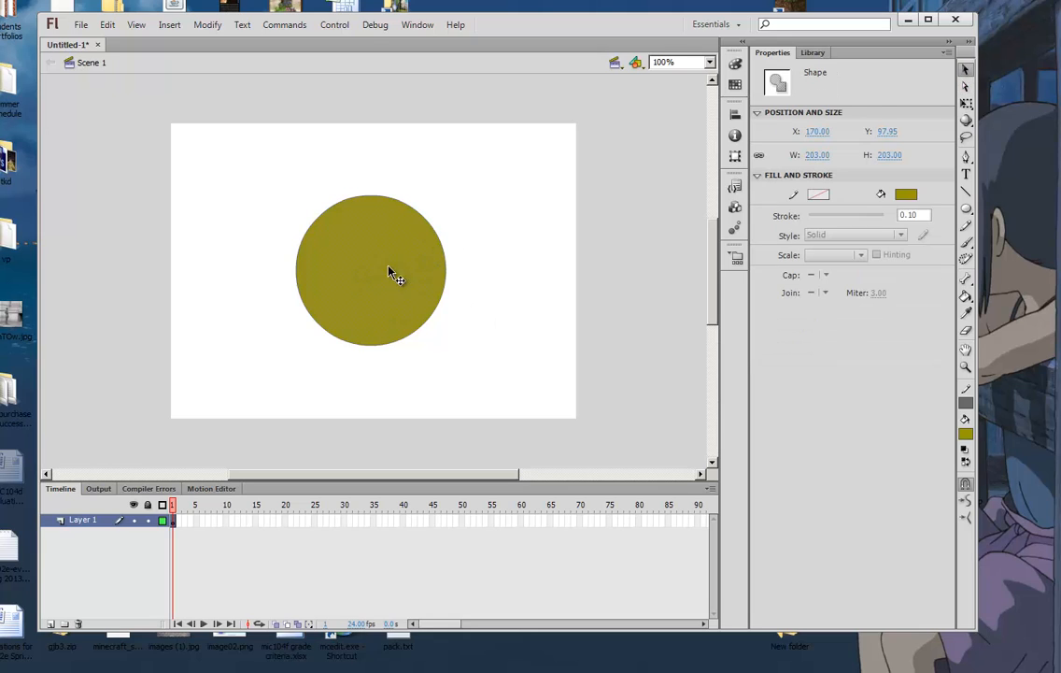
shift+click(397, 201)
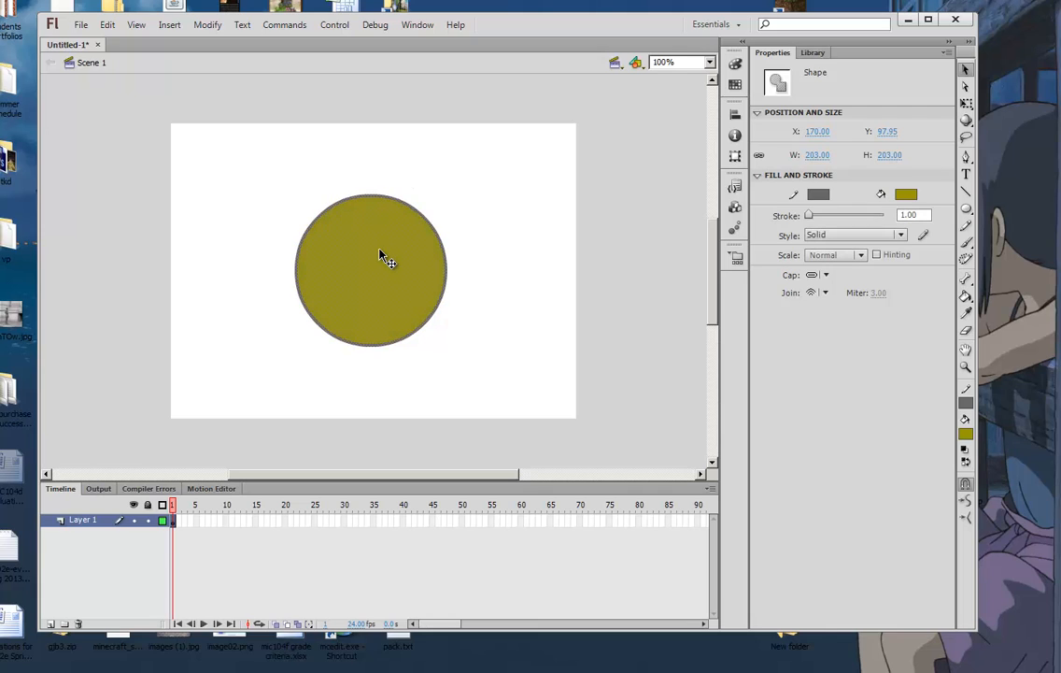
click(489, 196)
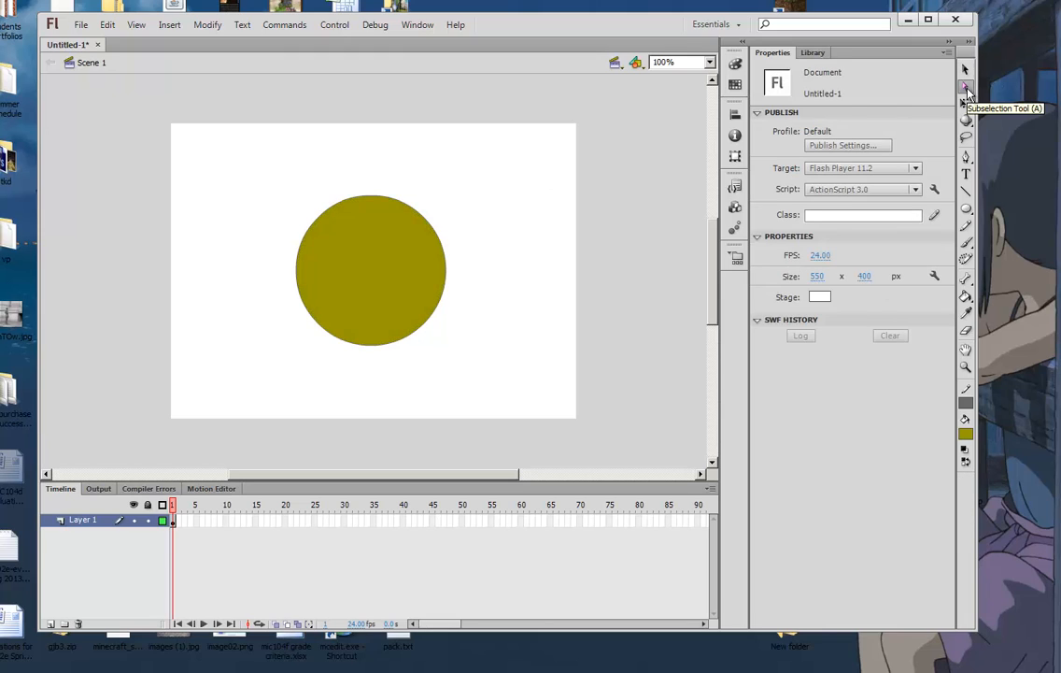
- Display the circle's anchor points with the Subselection tool and pull the top anchor's right handle upward to form a peak
click(966, 86)
click(375, 200)
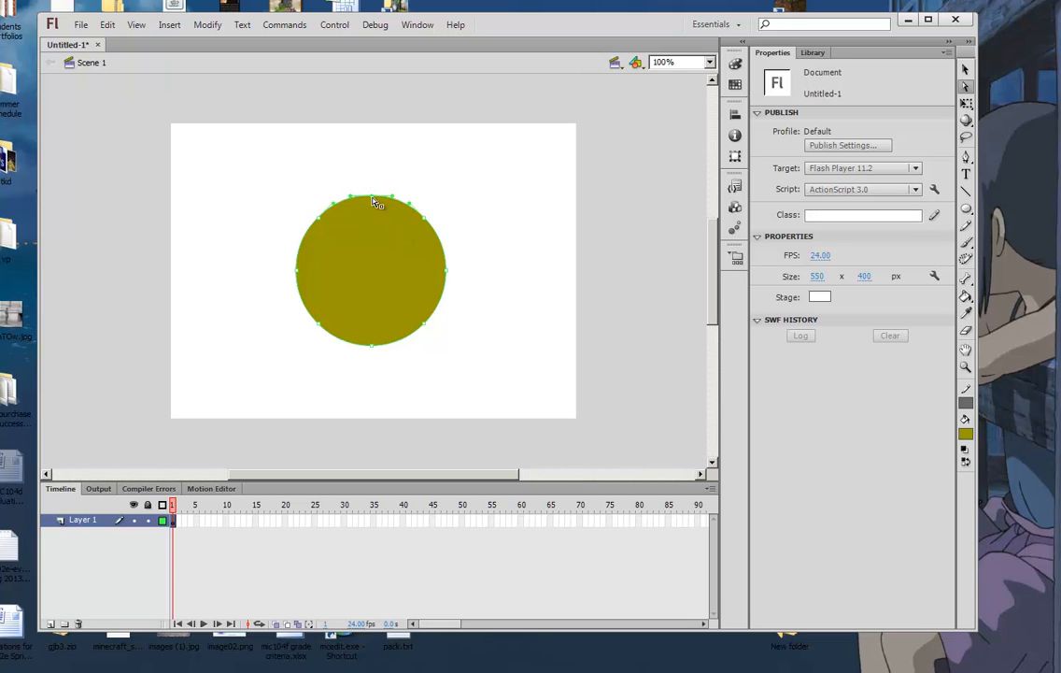
click(425, 221)
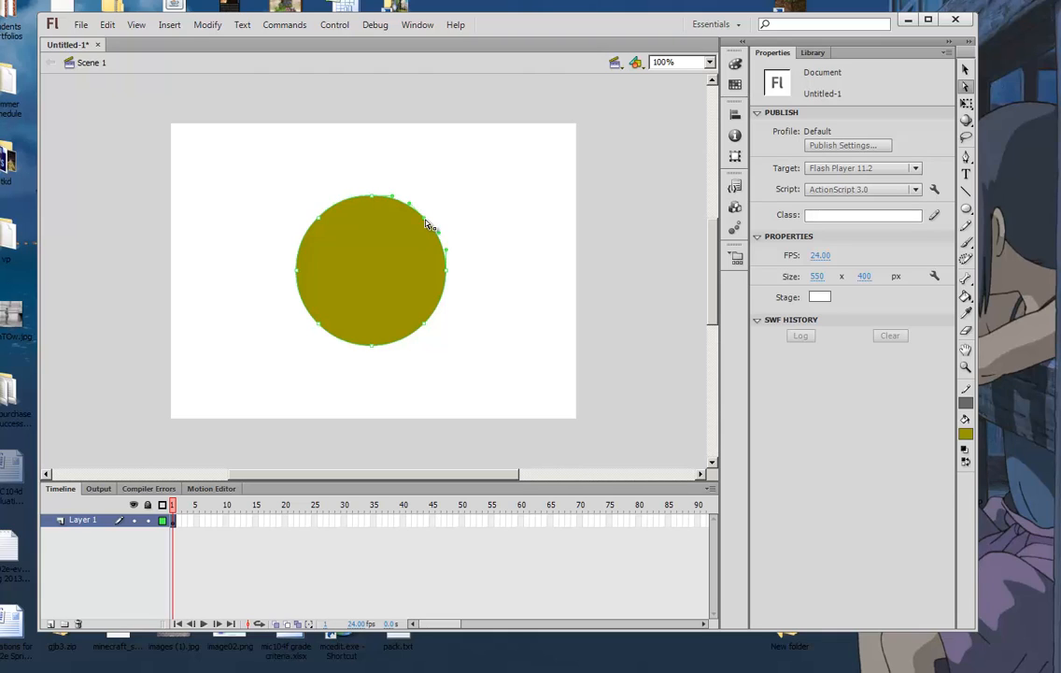
click(448, 272)
click(425, 324)
click(373, 198)
drag(392, 199, 379, 154)
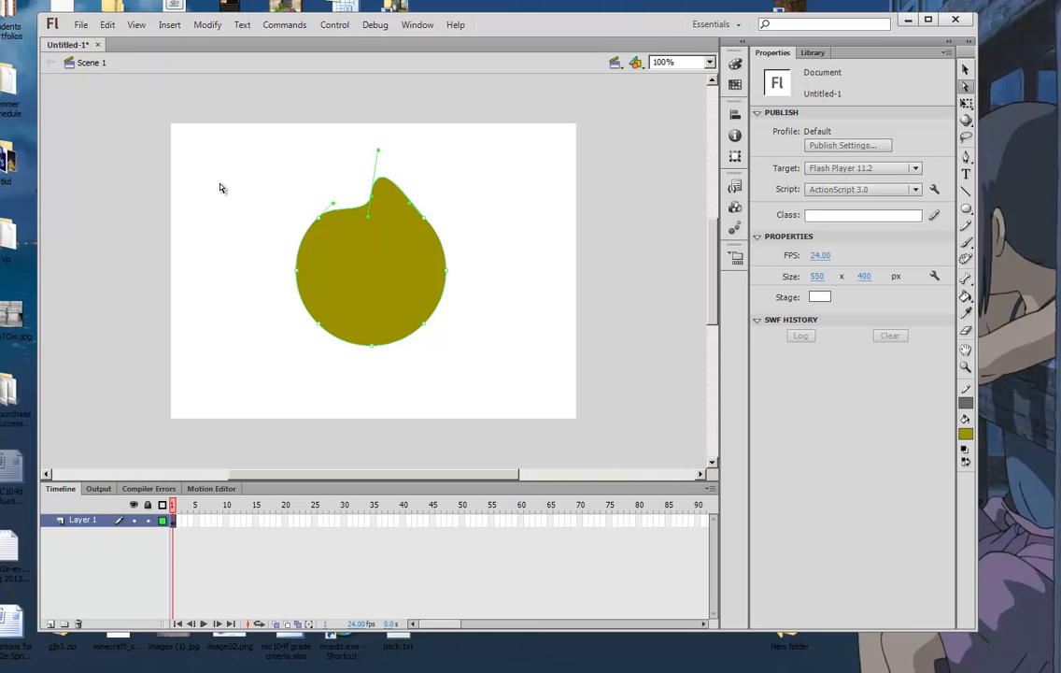
- Pull the upper-right anchor's lower handle up and outward, and the right anchor's lower handle inward to the left, to bend the outline
click(425, 224)
drag(440, 237, 466, 176)
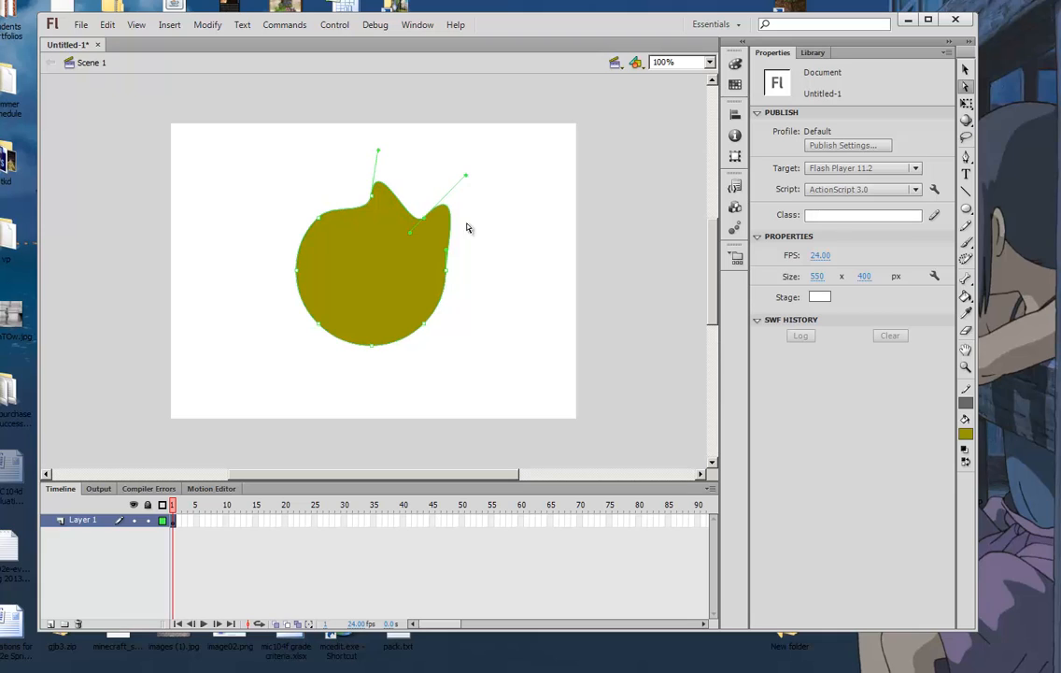
click(447, 269)
drag(450, 278, 355, 274)
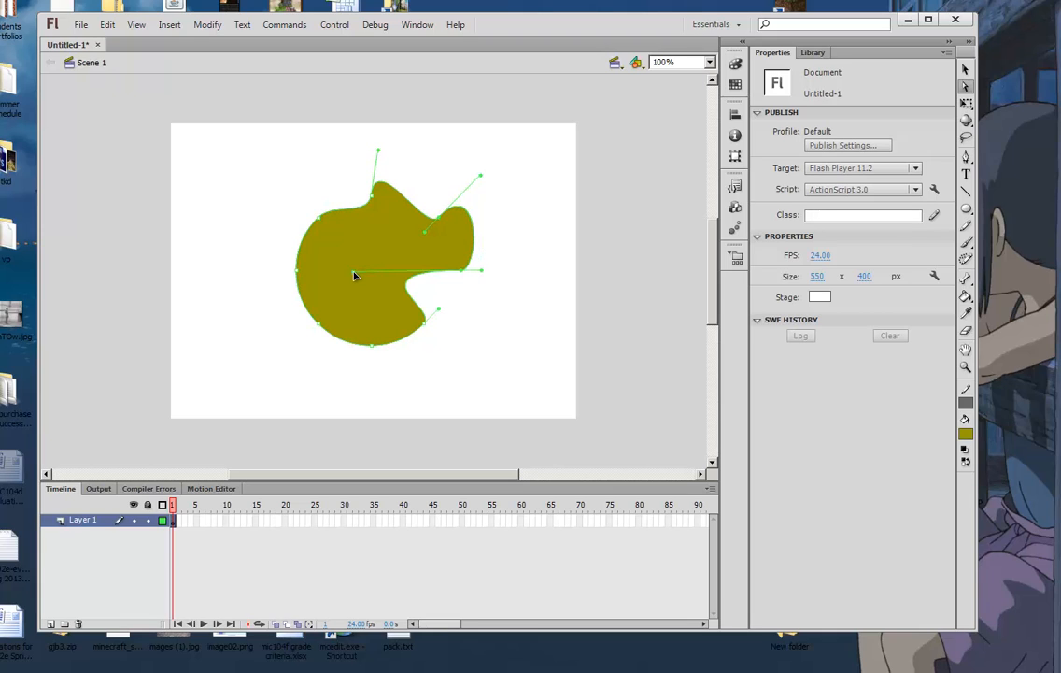
- Pull the lower-left anchor's handle up into the shape and the left anchor's lower handle outward to the upper left, and deselect
click(324, 327)
drag(334, 338, 381, 242)
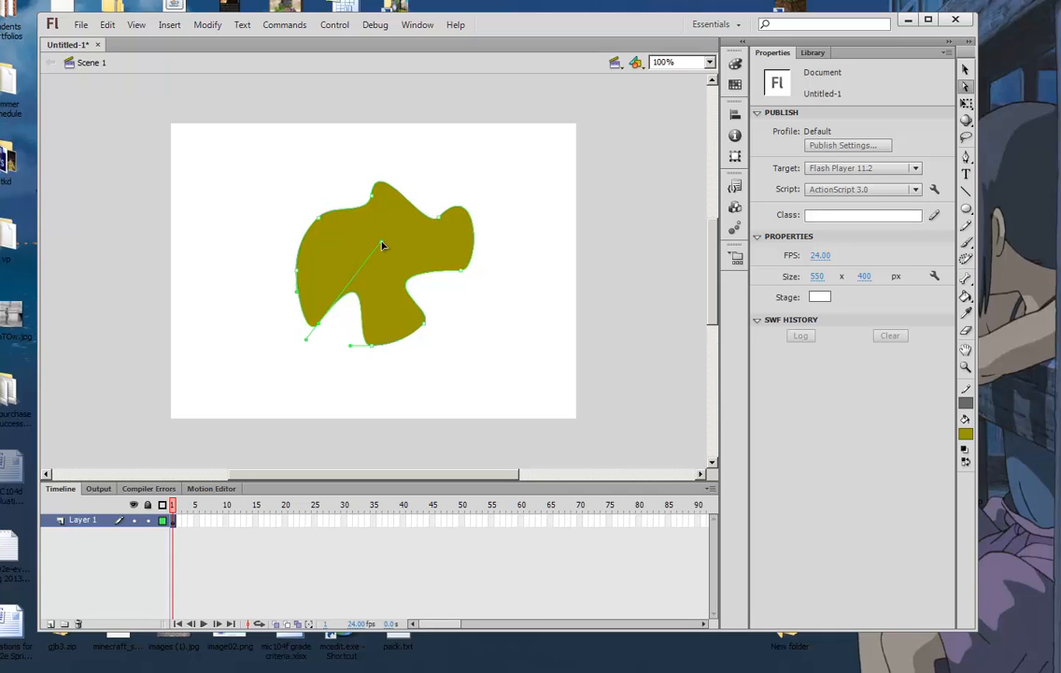
click(297, 274)
drag(297, 293, 228, 255)
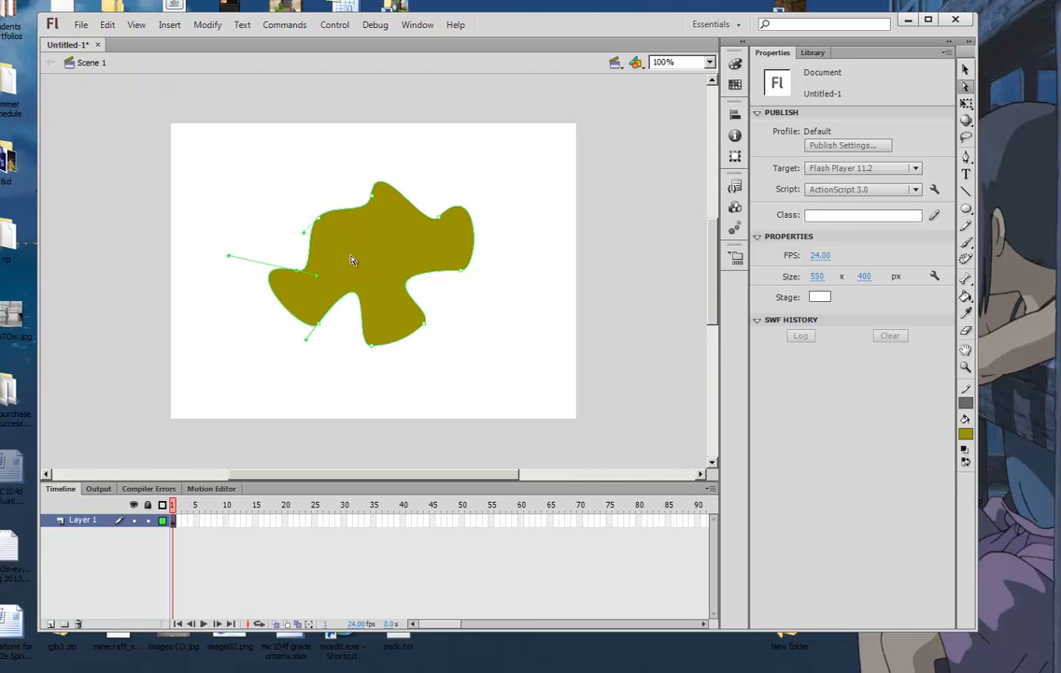
click(541, 344)
- Select the whole reshaped figure with the Free Transform tool active and delete it from the stage
click(967, 105)
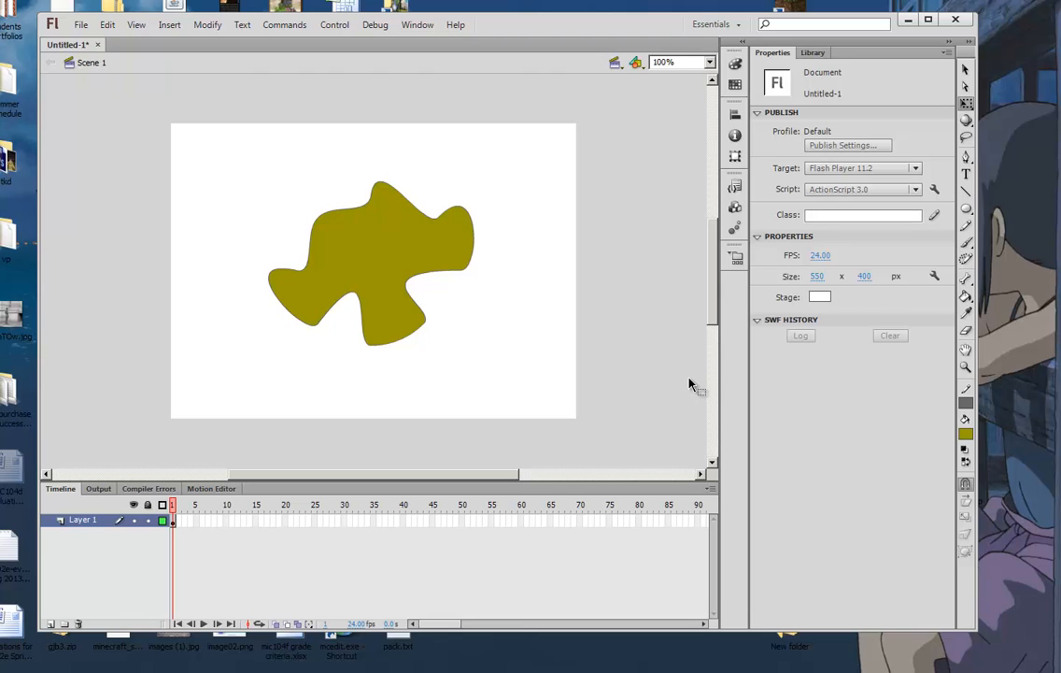
key(ctrl+a)
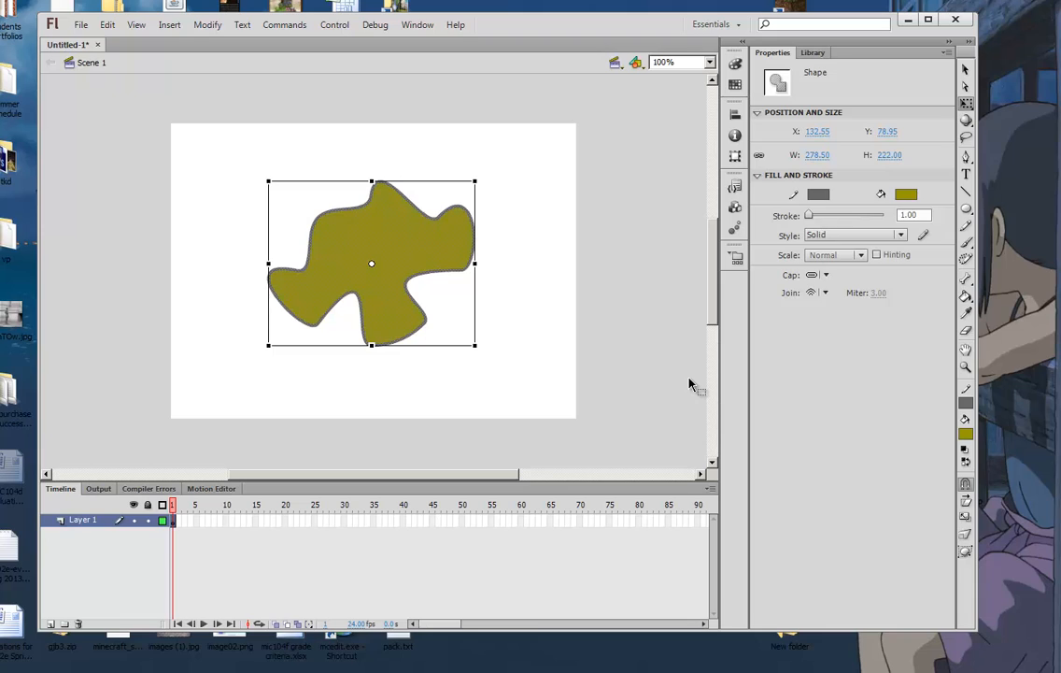
key(Delete)
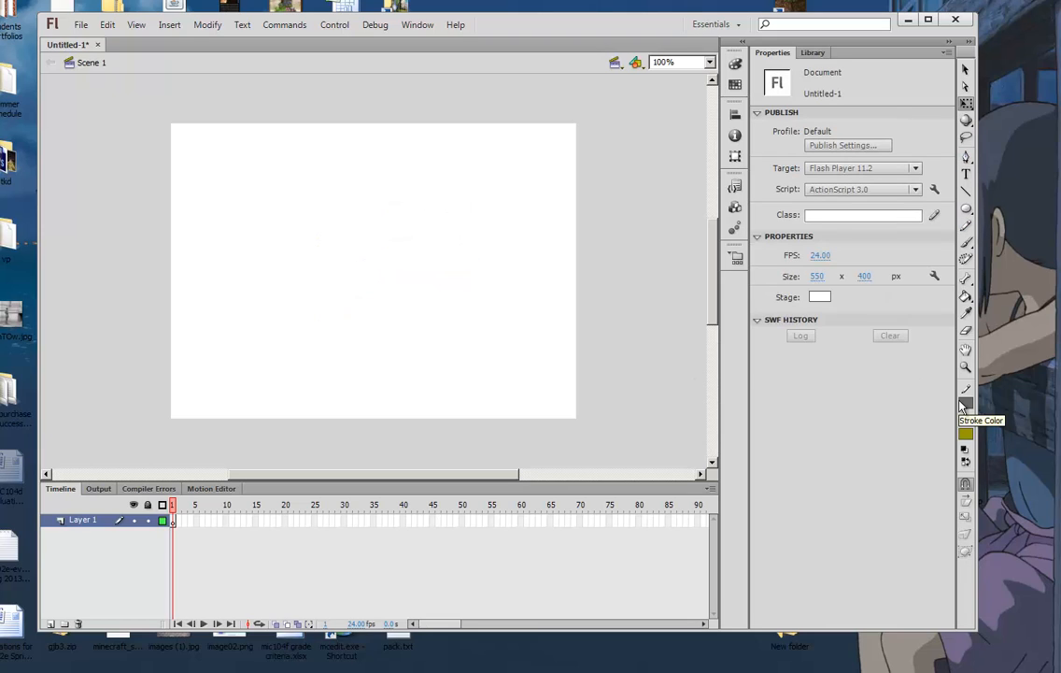
- Draw a stair-stepped line descending from the upper left of the stage with the Pencil tool in Straighten mode
click(966, 234)
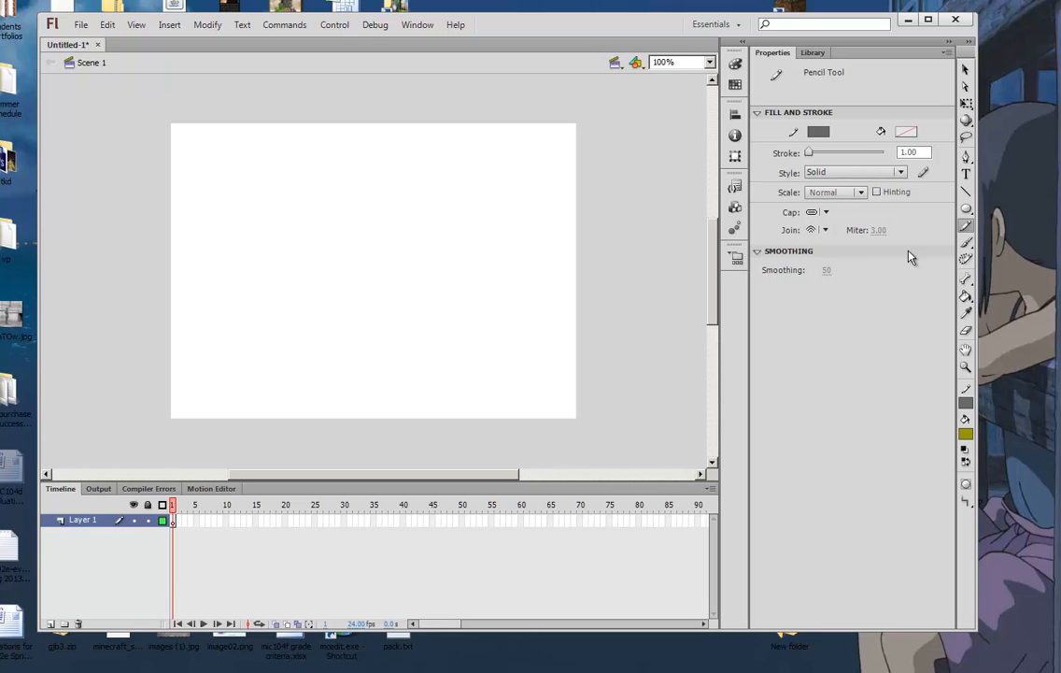
click(967, 503)
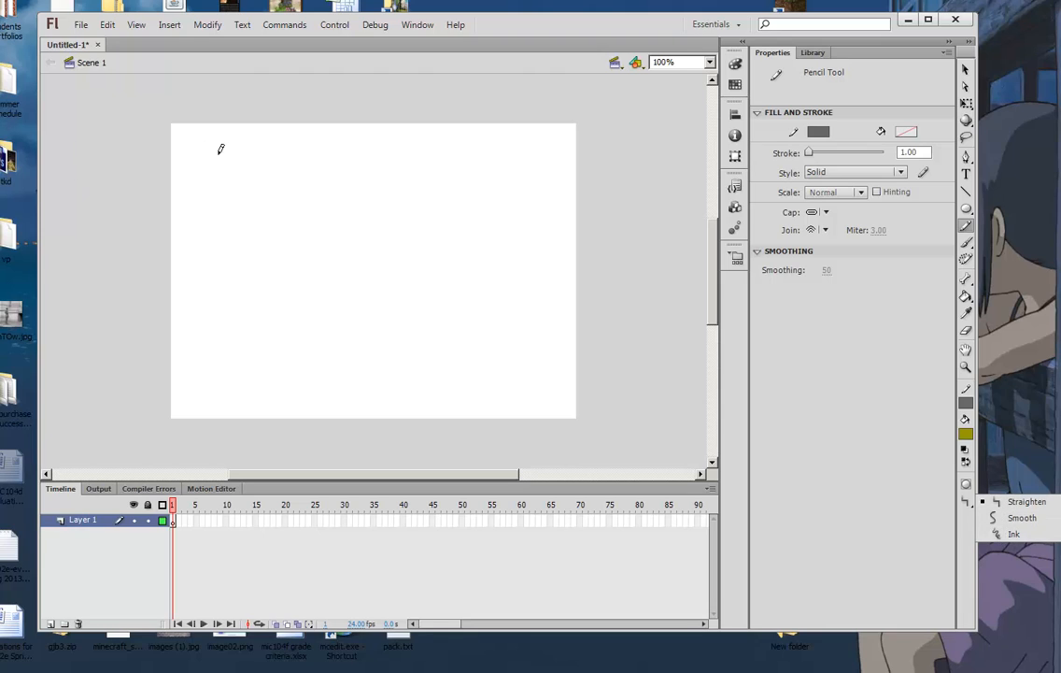
mouse_move(288, 149)
mouse_down()
mouse_move(290, 212)
mouse_move(371, 213)
mouse_move(363, 296)
mouse_move(468, 297)
mouse_move(457, 357)
mouse_up()
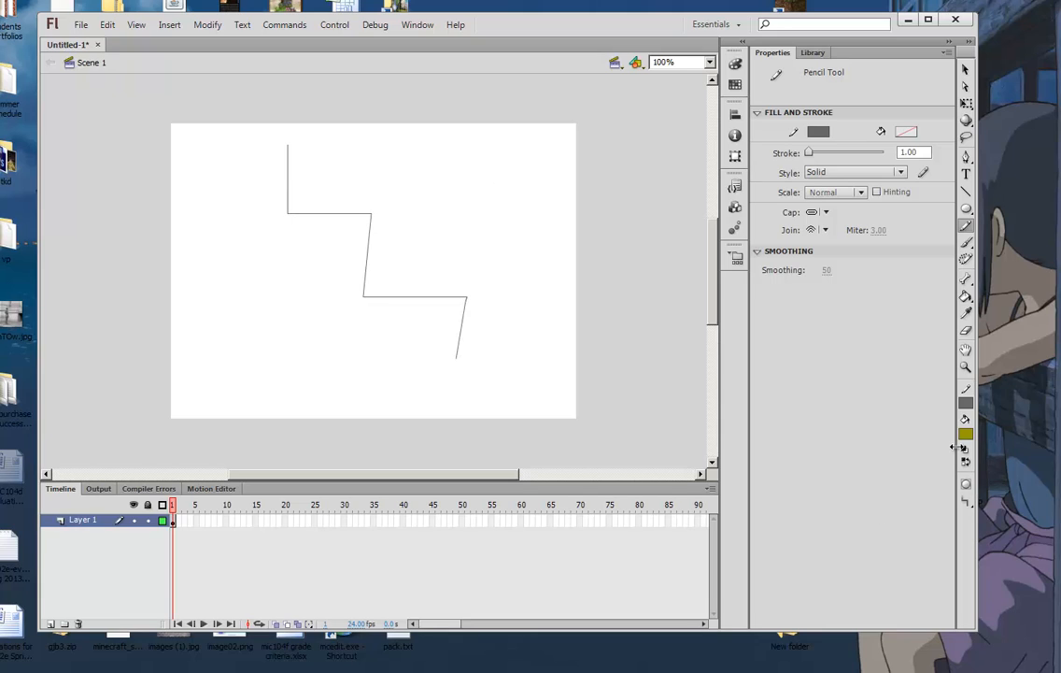
- Set the Pencil mode to Smooth and draw three curved freehand lines descending to the right of the stair-stepped line
click(966, 501)
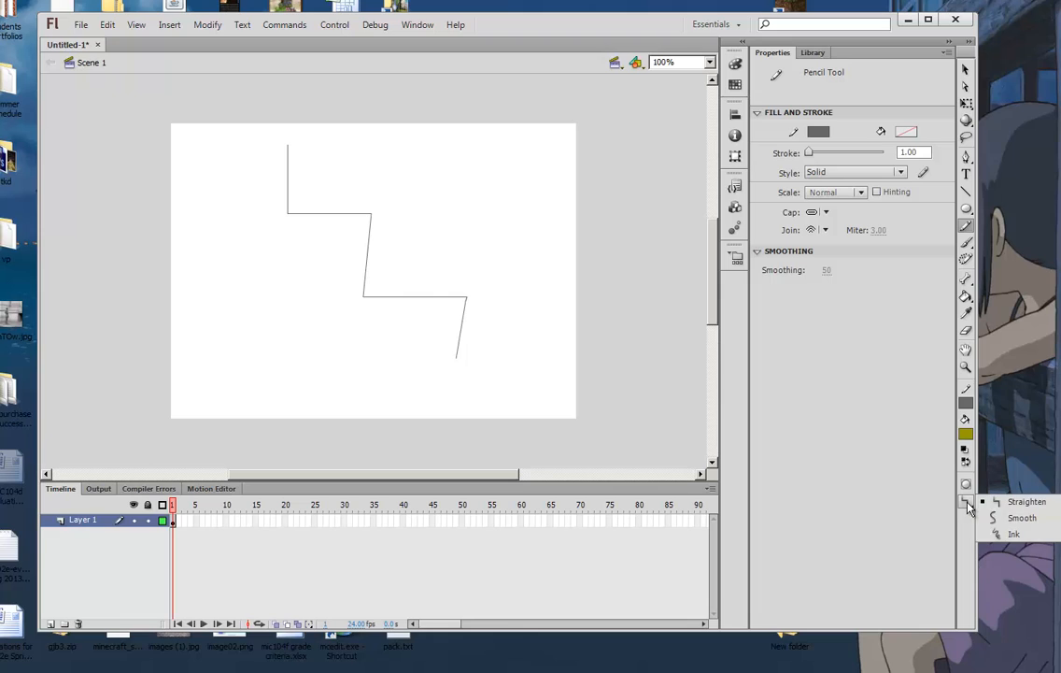
click(1018, 518)
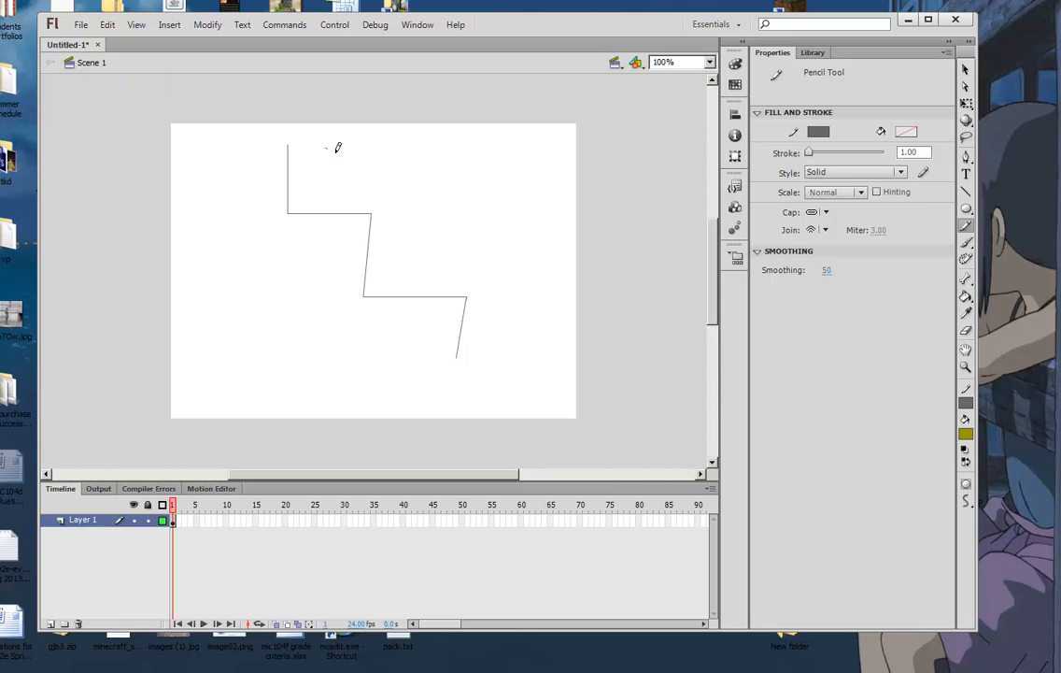
mouse_move(327, 147)
mouse_down()
mouse_move(395, 195)
mouse_move(398, 241)
mouse_move(467, 244)
mouse_move(505, 306)
mouse_move(529, 372)
mouse_up()
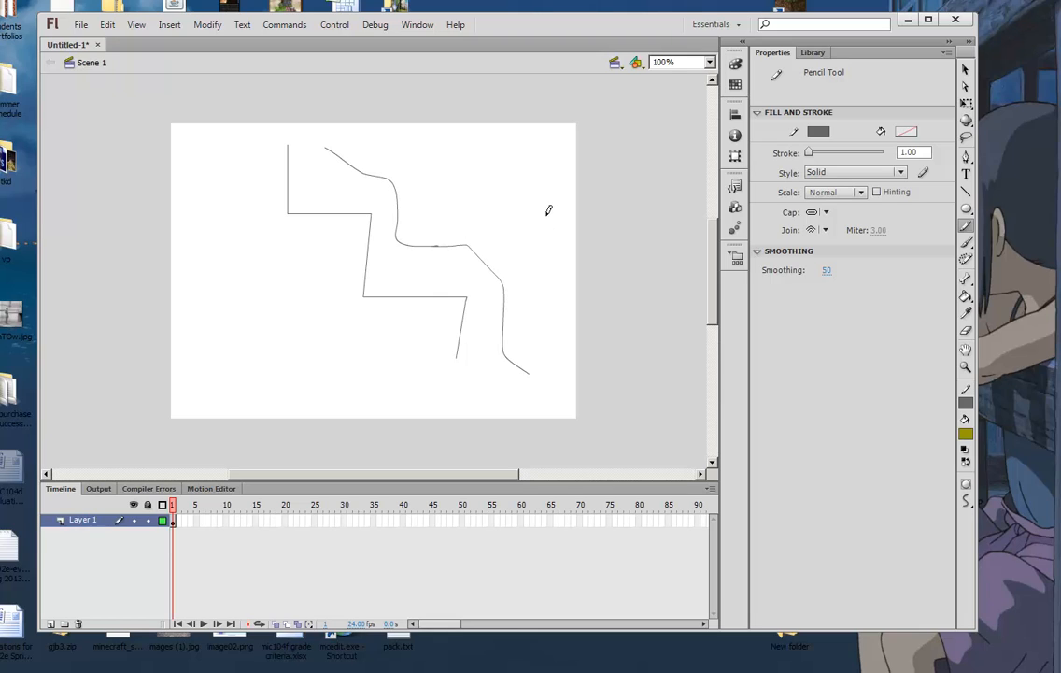
mouse_move(402, 163)
mouse_down()
mouse_move(476, 191)
mouse_move(530, 279)
mouse_move(539, 348)
mouse_up()
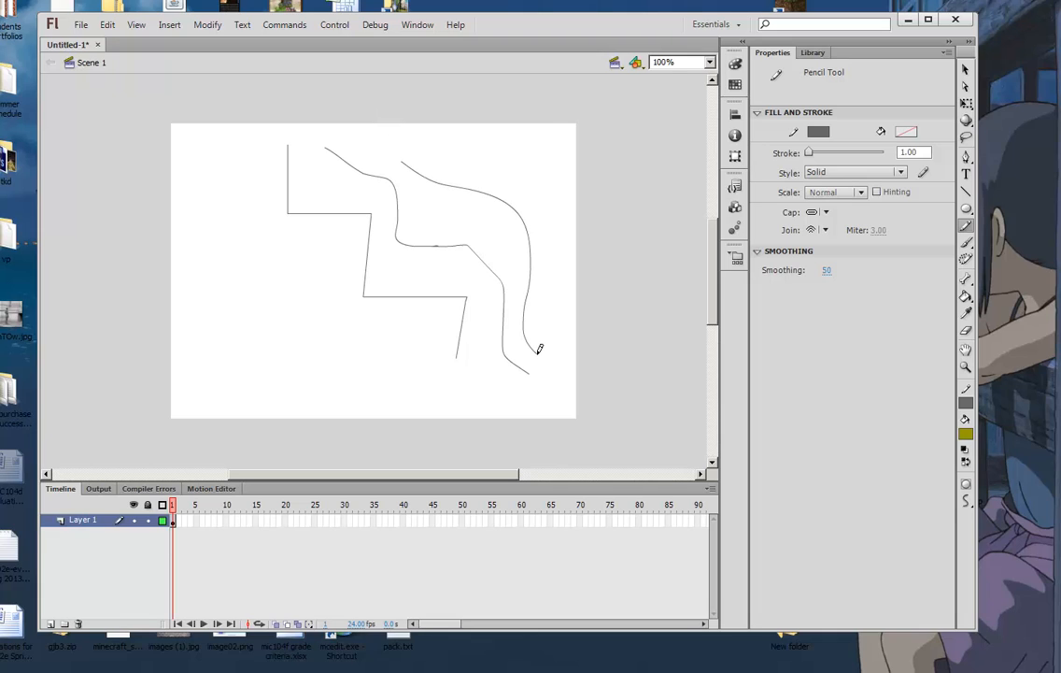
mouse_move(500, 149)
mouse_down()
mouse_move(548, 239)
mouse_move(546, 296)
mouse_up()
- Delete all the pencil lines from the stage and set the Pencil mode to Straighten
key(ctrl+a)
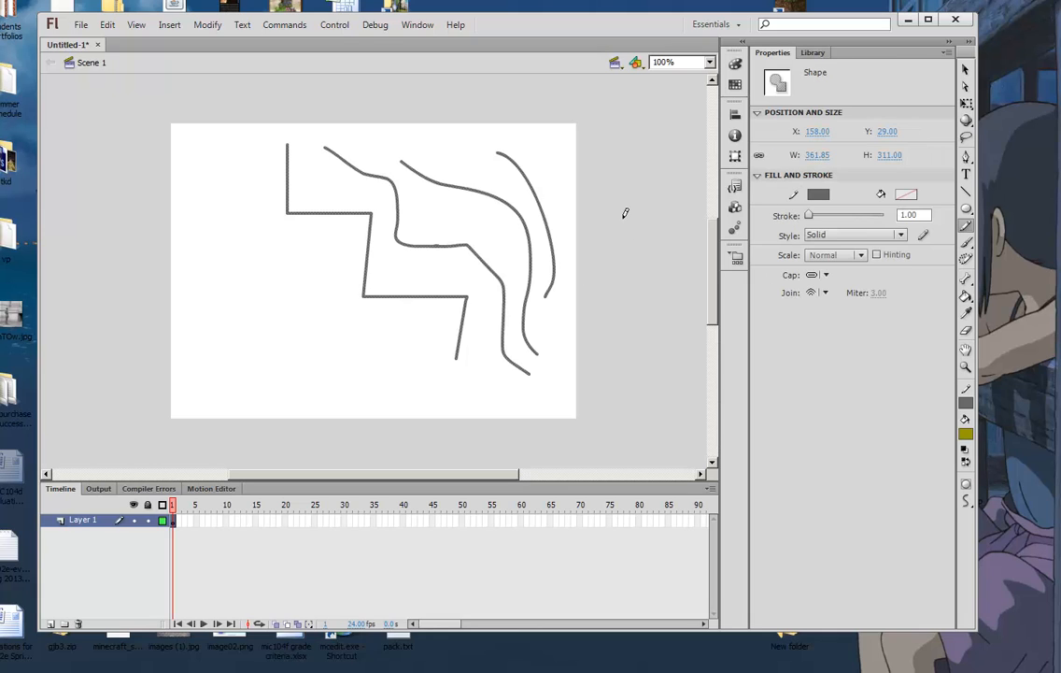
key(Delete)
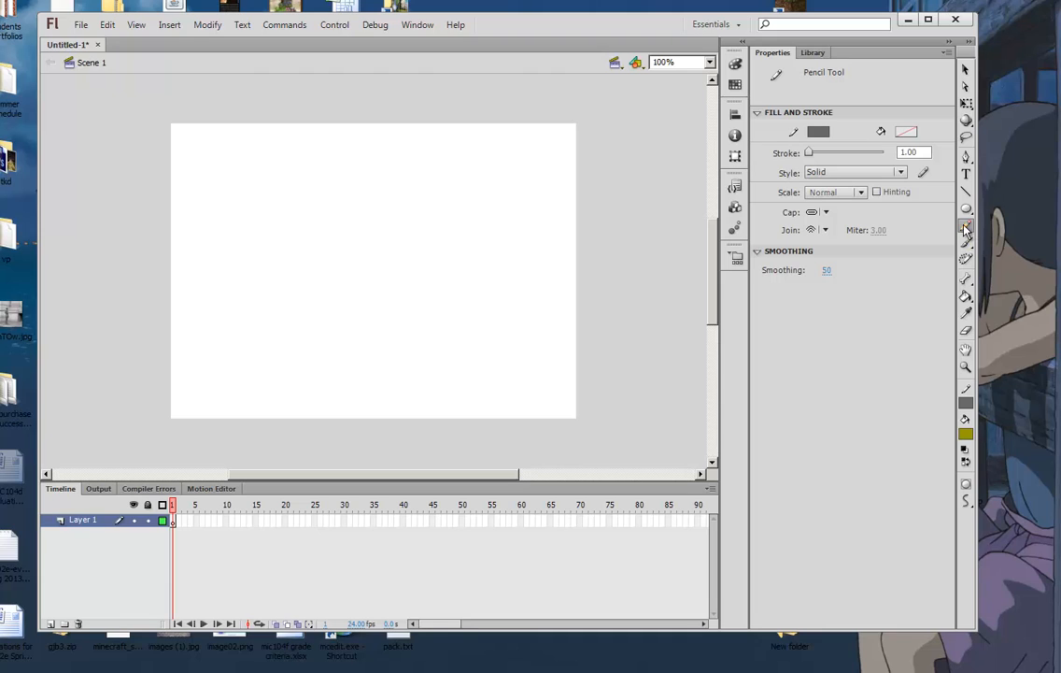
click(966, 500)
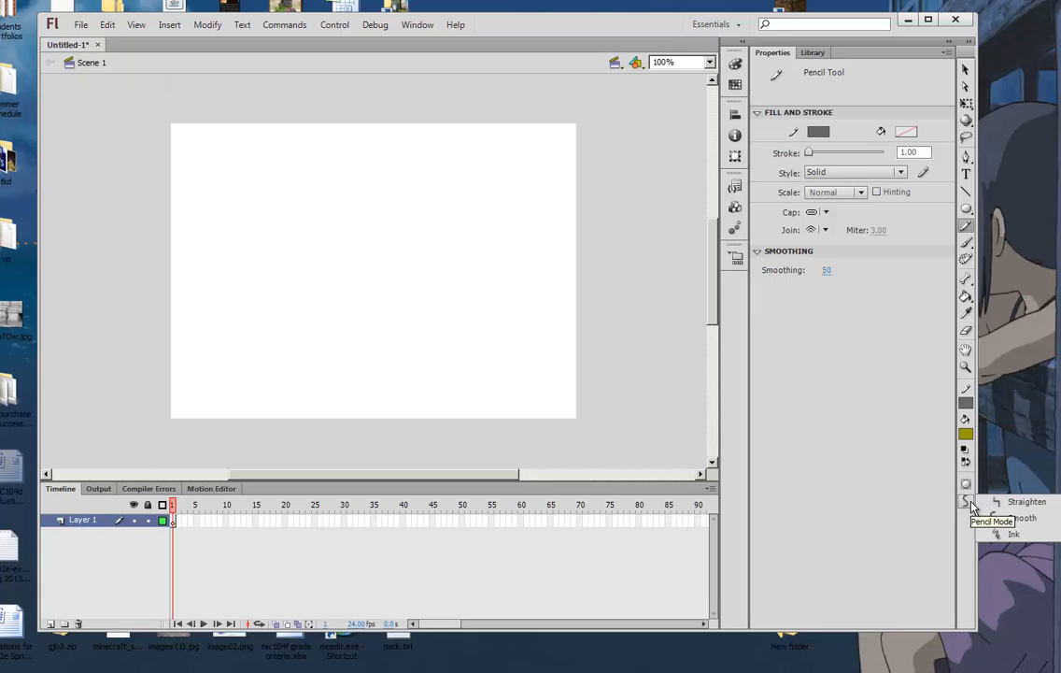
click(996, 503)
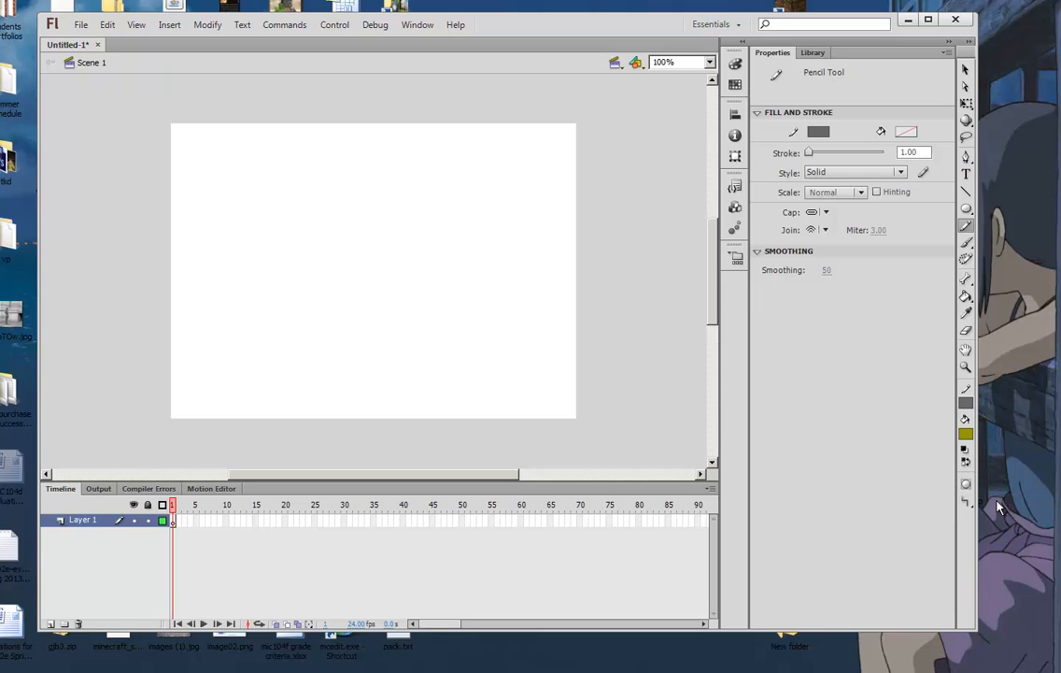
- Activate the Paint Bucket tool to view its fill properties, and switch to the Eyedropper tool
click(966, 297)
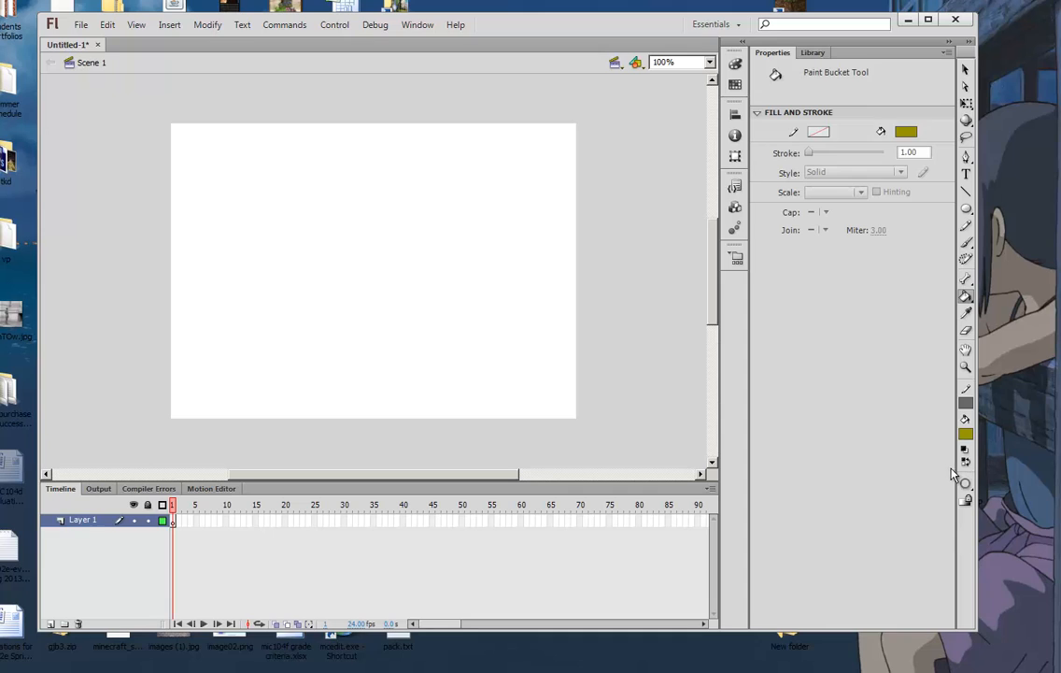
click(966, 313)
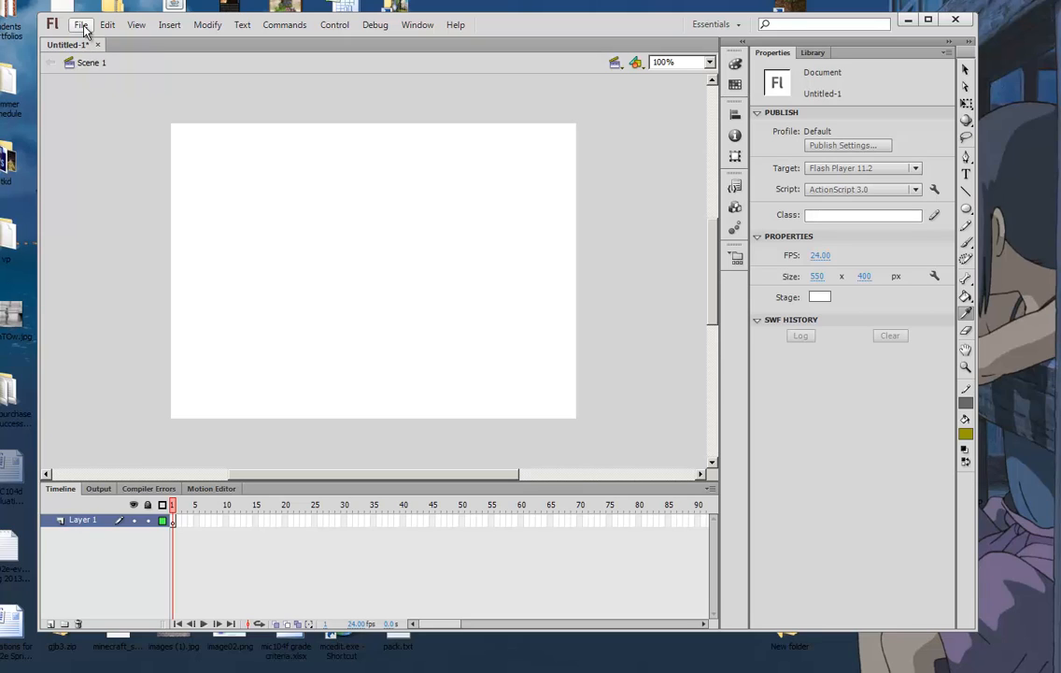
click(804, 670)
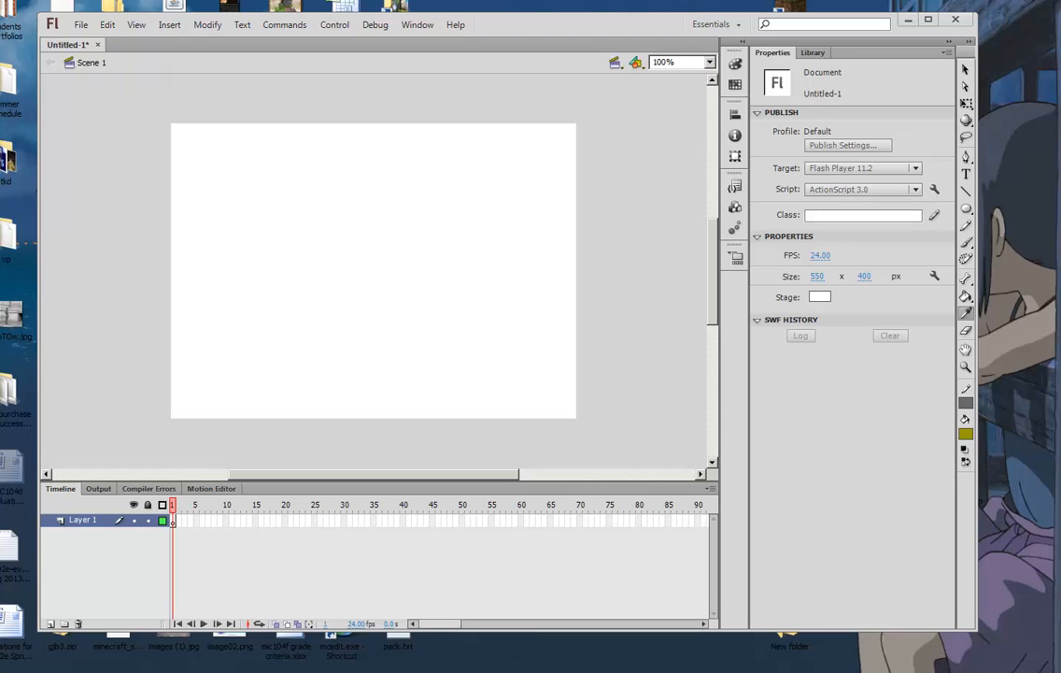